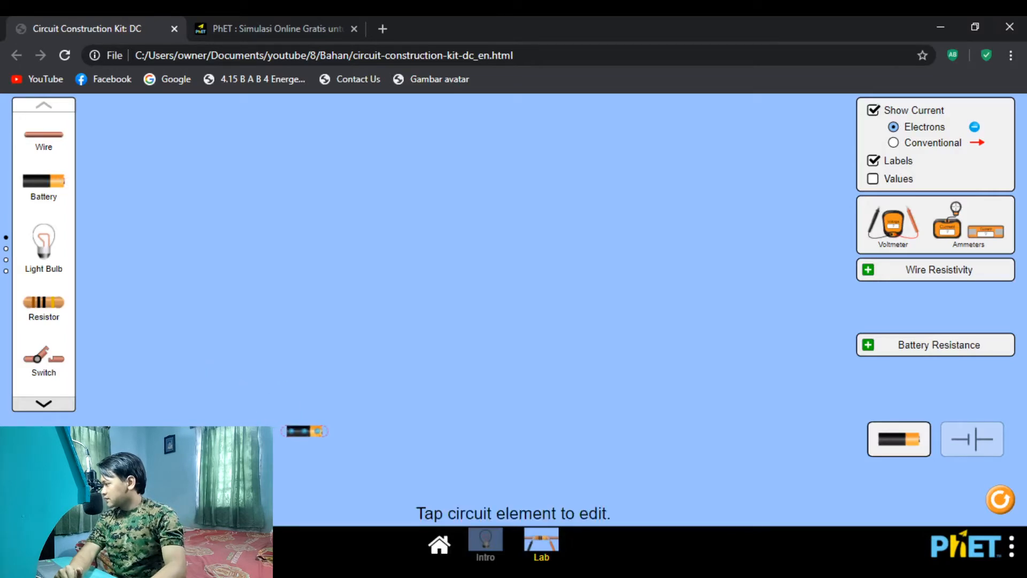
Place two light bulbs side by side joined by a wire, add a switch, and move the battery up below them
left_click_drag(43, 241, 252, 224)
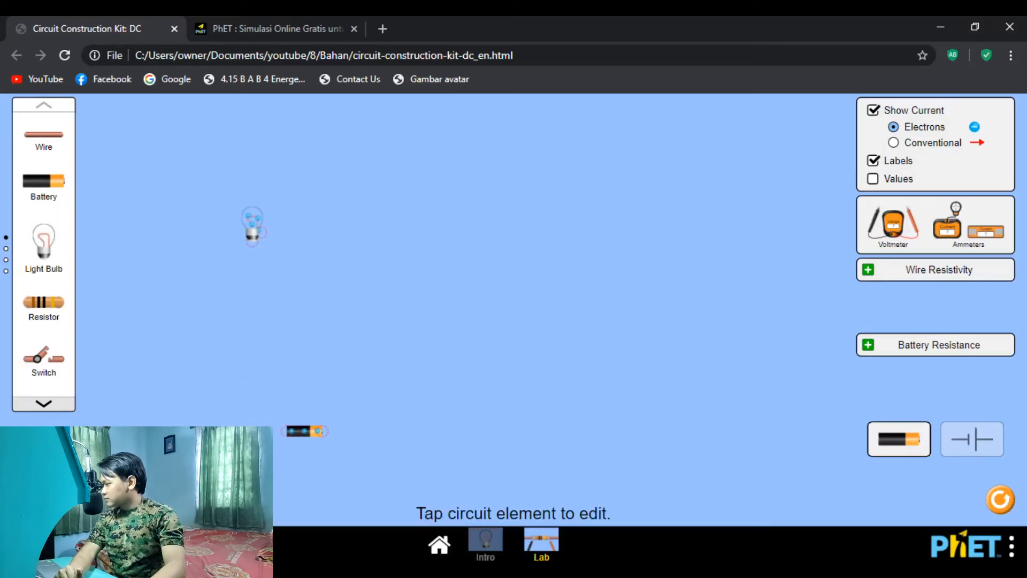
left_click_drag(43, 240, 319, 224)
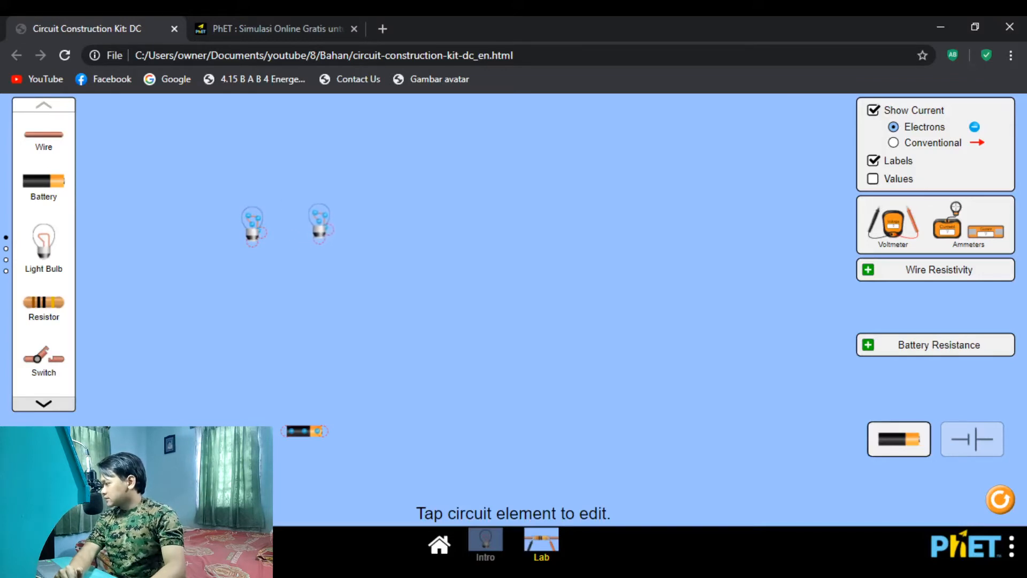
left_click_drag(44, 358, 209, 311)
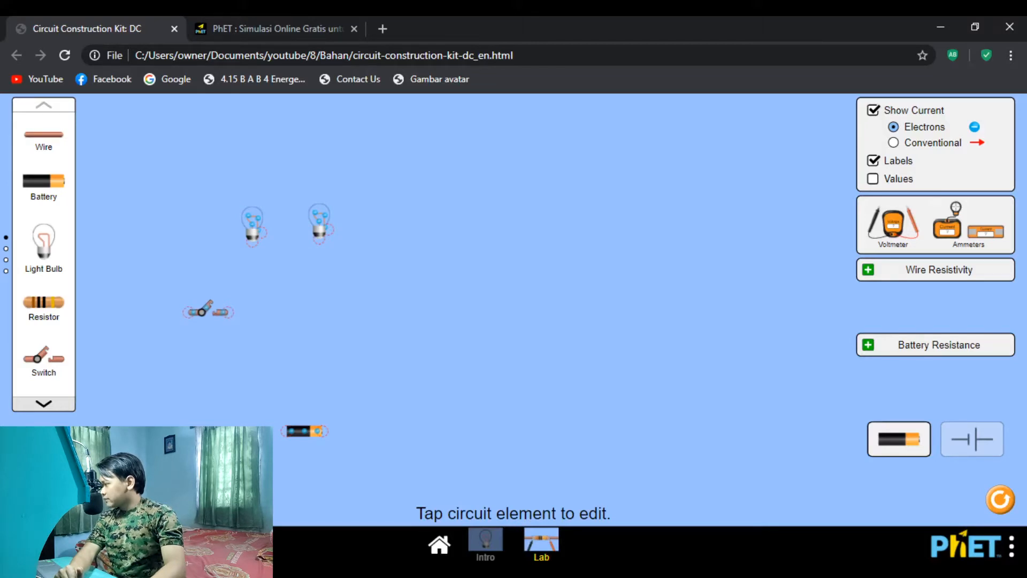
left_click_drag(43, 134, 320, 236)
left_click_drag(305, 432, 250, 337)
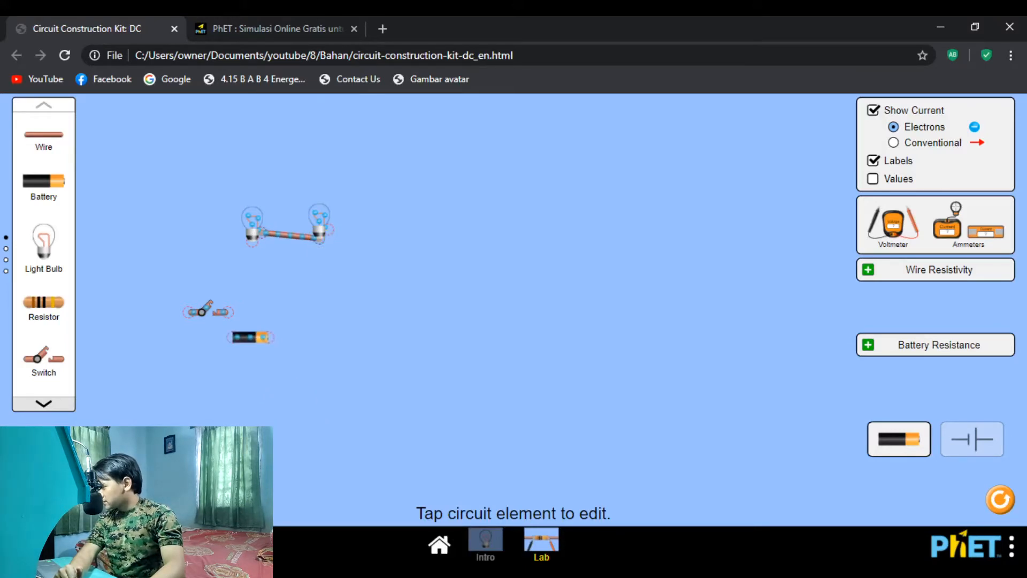
Move the switch closer to the bulbs, test its toggling, and rotate it upright below and left of the first bulb
left_click_drag(209, 312, 215, 293)
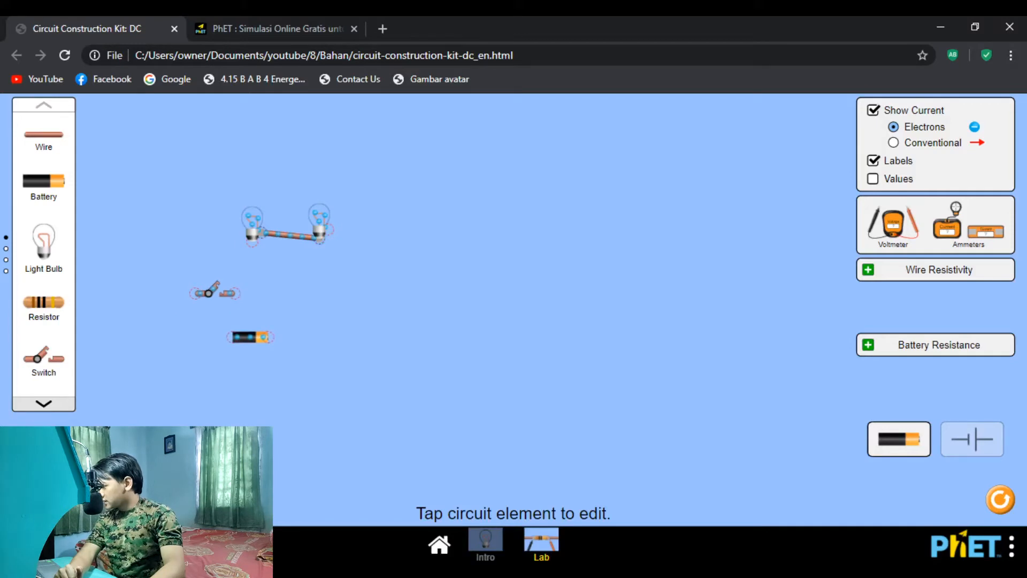
left_click(214, 293)
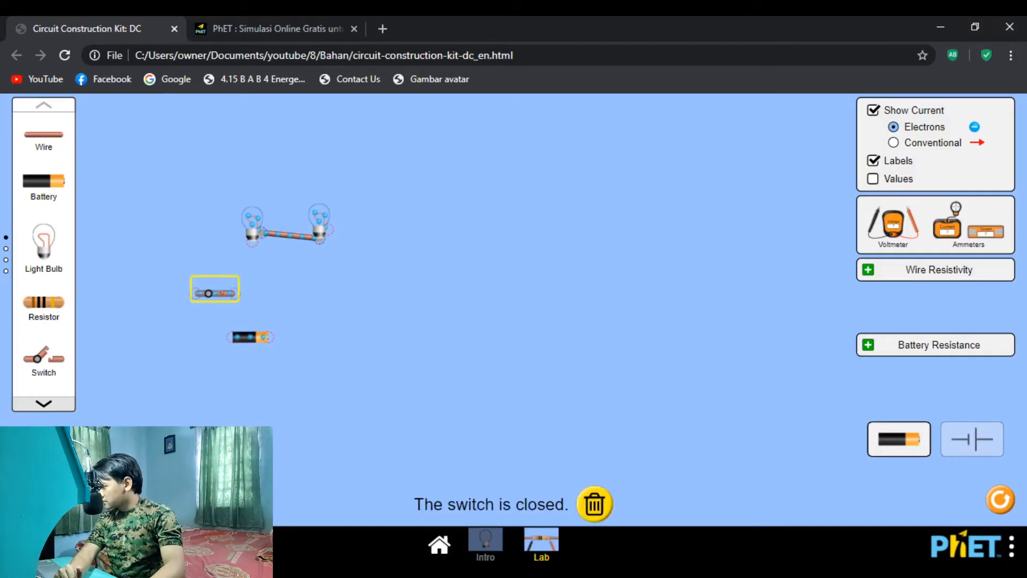
left_click(278, 289)
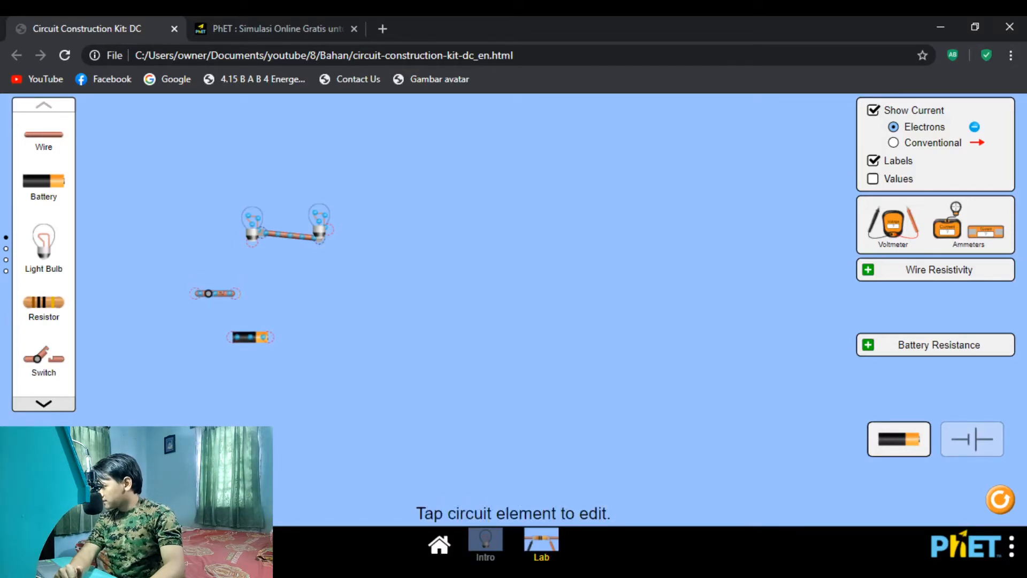
left_click(215, 293)
left_click(234, 293)
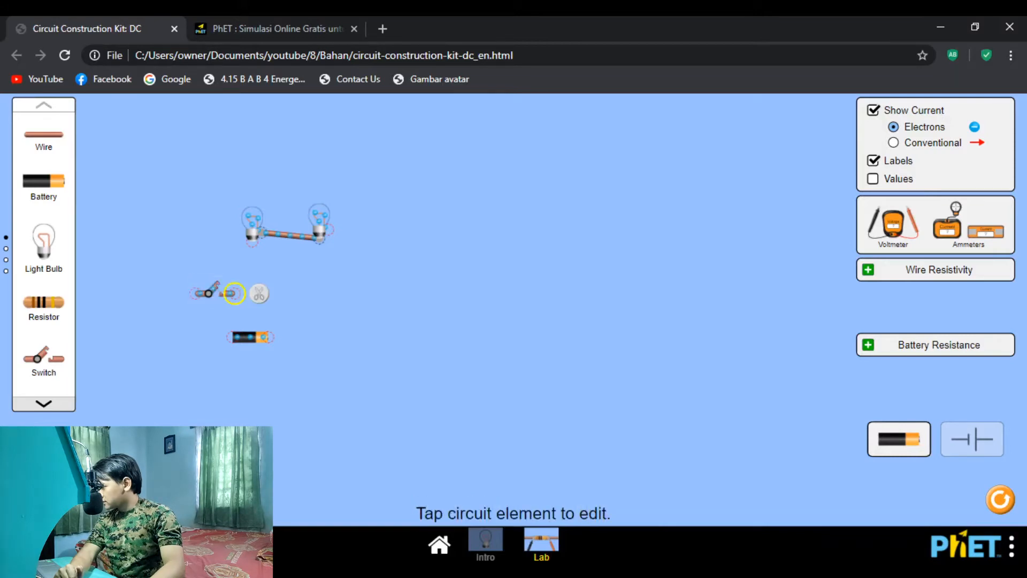
left_click(196, 293)
left_click_drag(235, 294, 216, 268)
left_click(216, 268)
Connect the upright switch to the left bulb with wires meeting at a corner, and leave the switch open
left_click_drag(44, 135, 212, 282)
left_click(211, 282)
left_click(171, 291)
left_click(214, 241)
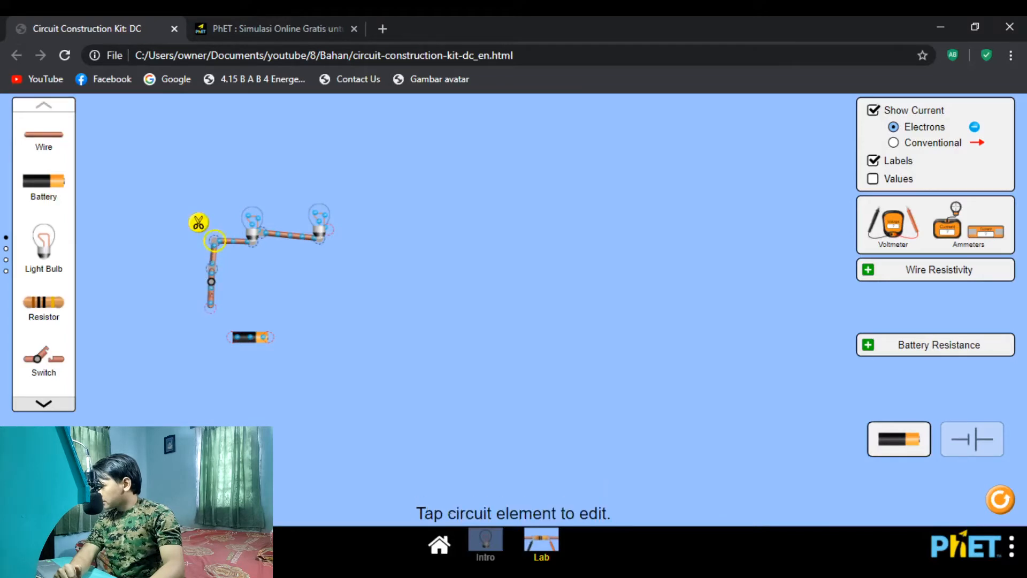
left_click_drag(212, 282, 213, 284)
left_click(213, 283)
Run three connected wires from the right bulb outward, down to battery level and back toward the battery
left_click_drag(44, 134, 367, 230)
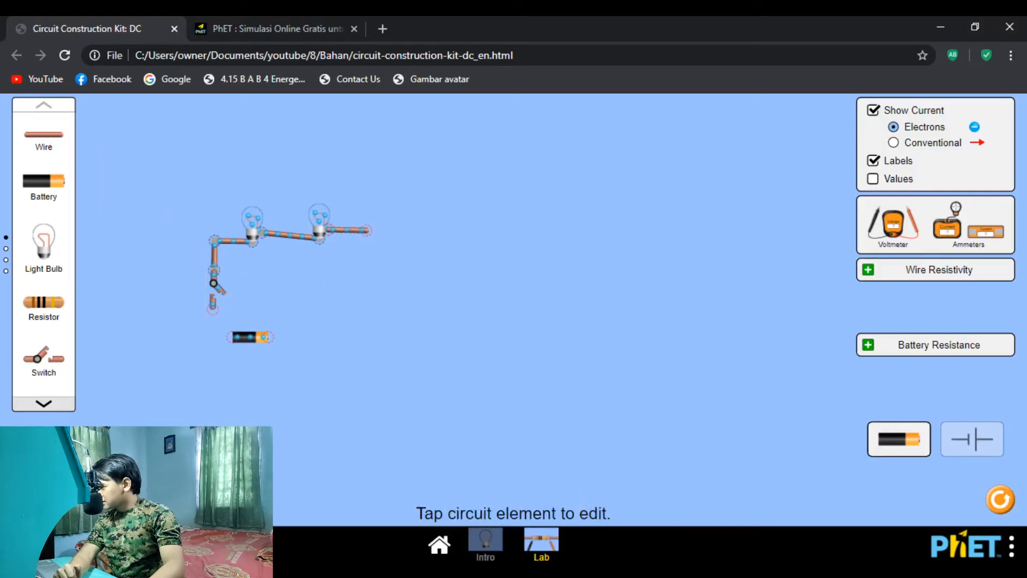
left_click_drag(43, 135, 365, 336)
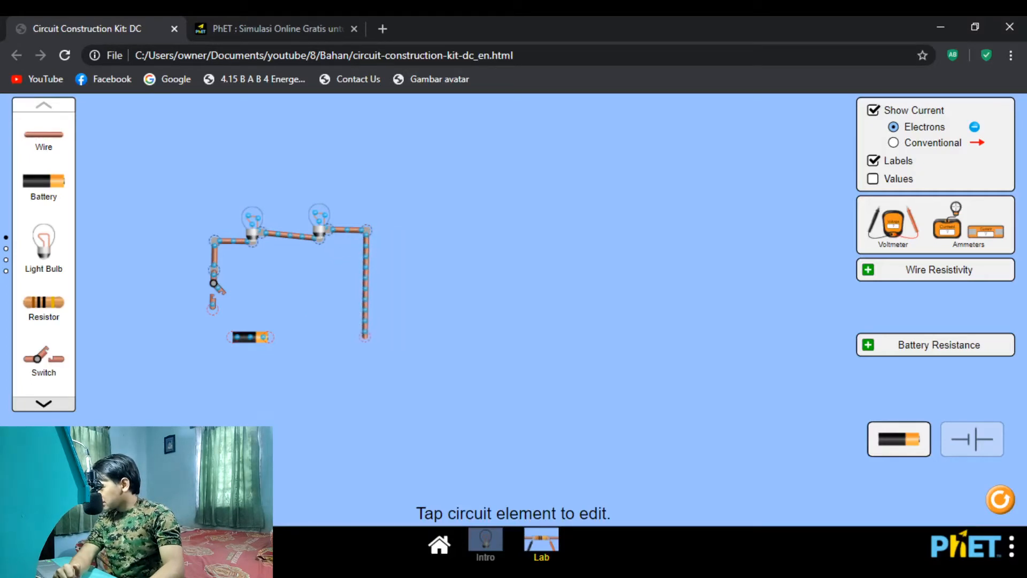
left_click_drag(43, 135, 345, 336)
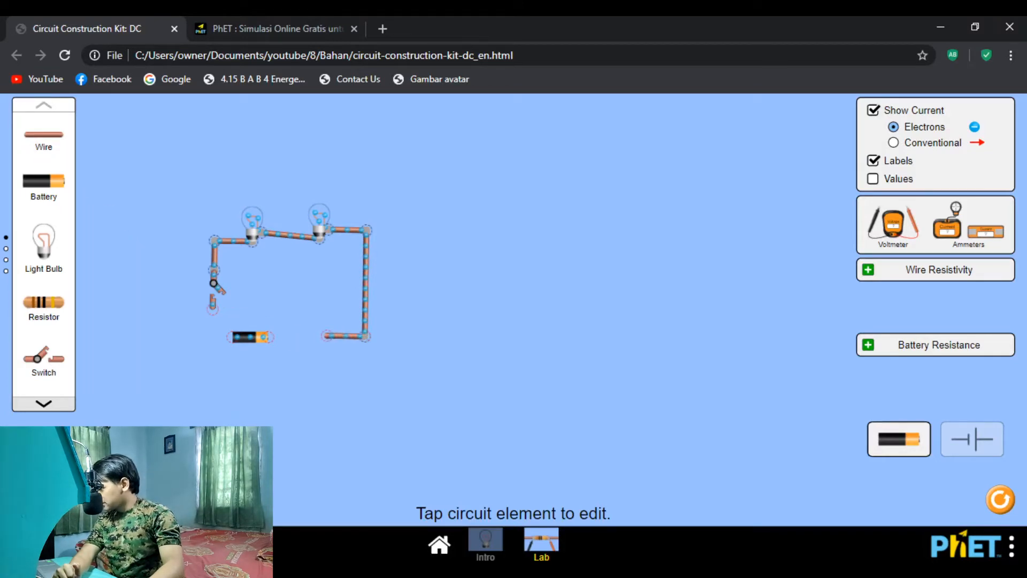
Add a second battery in series and wire the battery pair to the switch to complete the series circuit
left_click_drag(43, 181, 307, 335)
left_click_drag(44, 134, 229, 336)
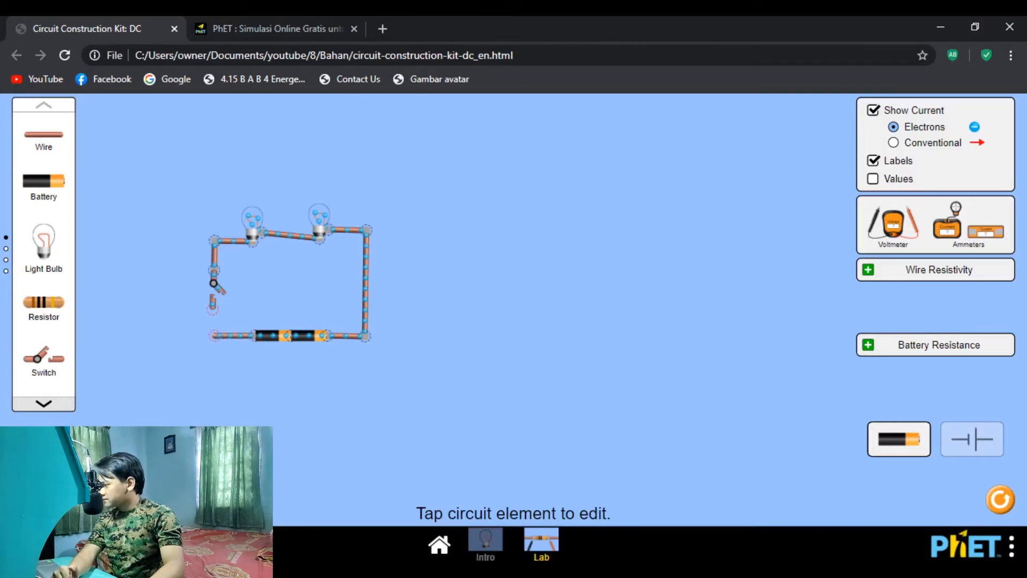
left_click_drag(43, 135, 214, 336)
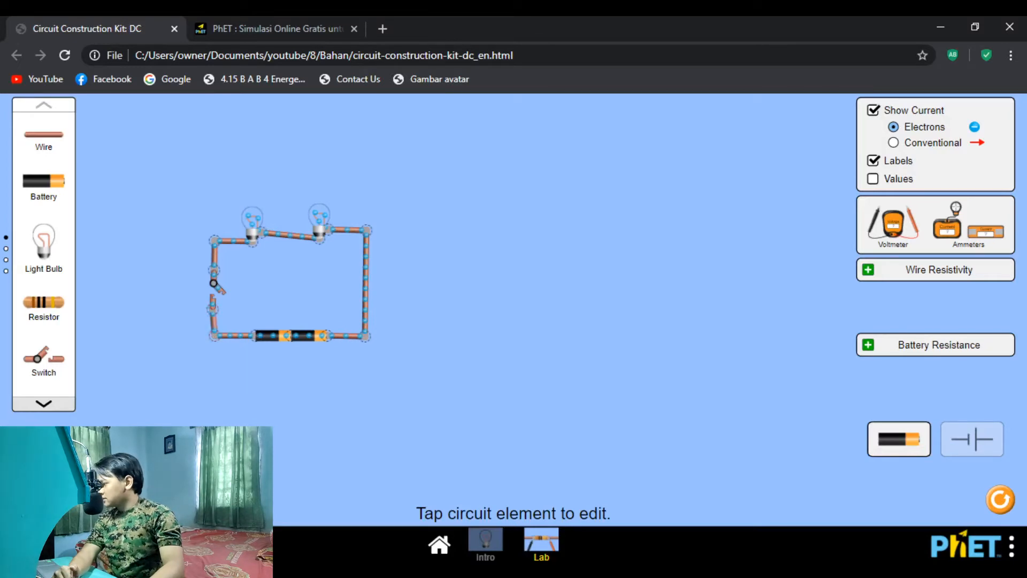
left_click(211, 336)
left_click(226, 369)
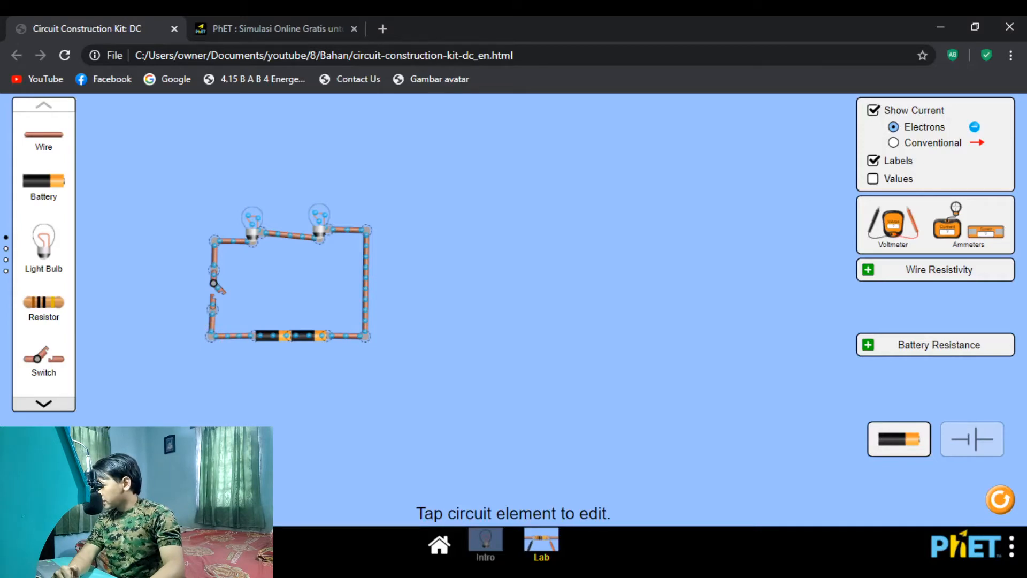
Place a wire, two batteries joined in series and two vertically stacked light bulbs for a second circuit beside the first
left_click_drag(43, 135, 478, 239)
left_click_drag(43, 181, 493, 327)
left_click_drag(44, 181, 510, 333)
left_click_drag(43, 240, 526, 273)
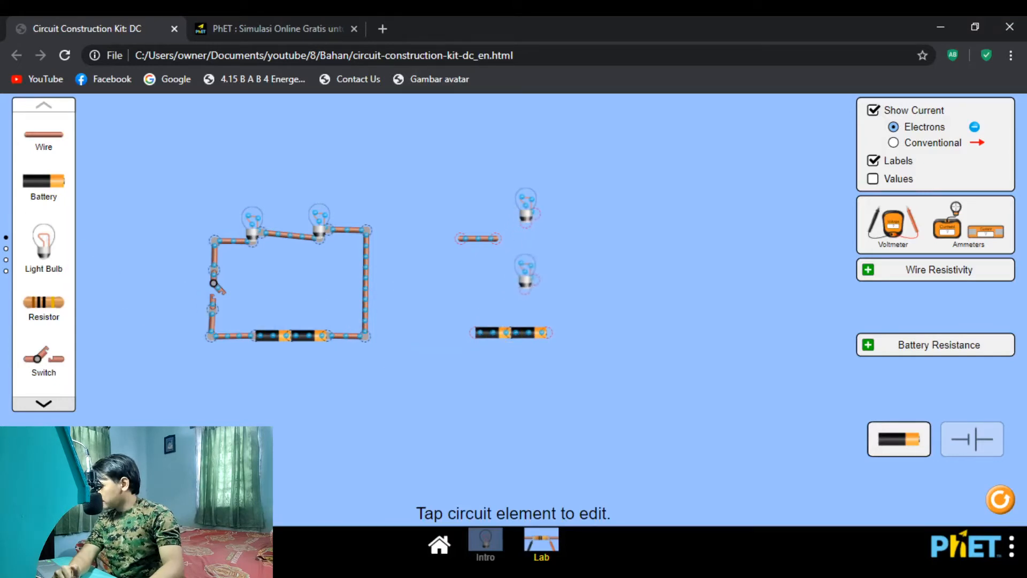
Add an upright, closed switch to the second circuit and wire its upper end to the loose horizontal wire
left_click_drag(43, 359, 456, 313)
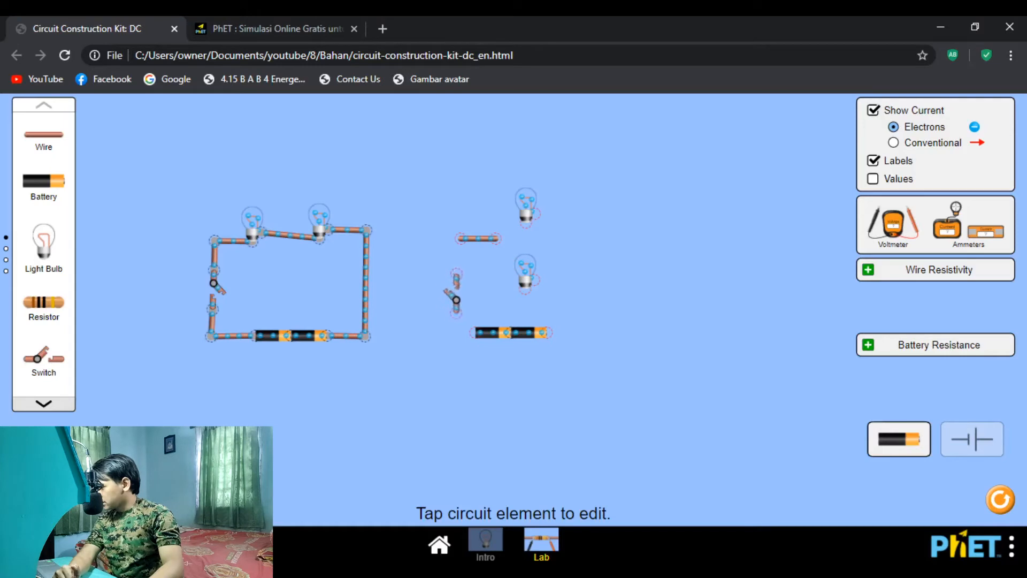
left_click(456, 297)
left_click_drag(44, 134, 451, 238)
left_click(454, 238)
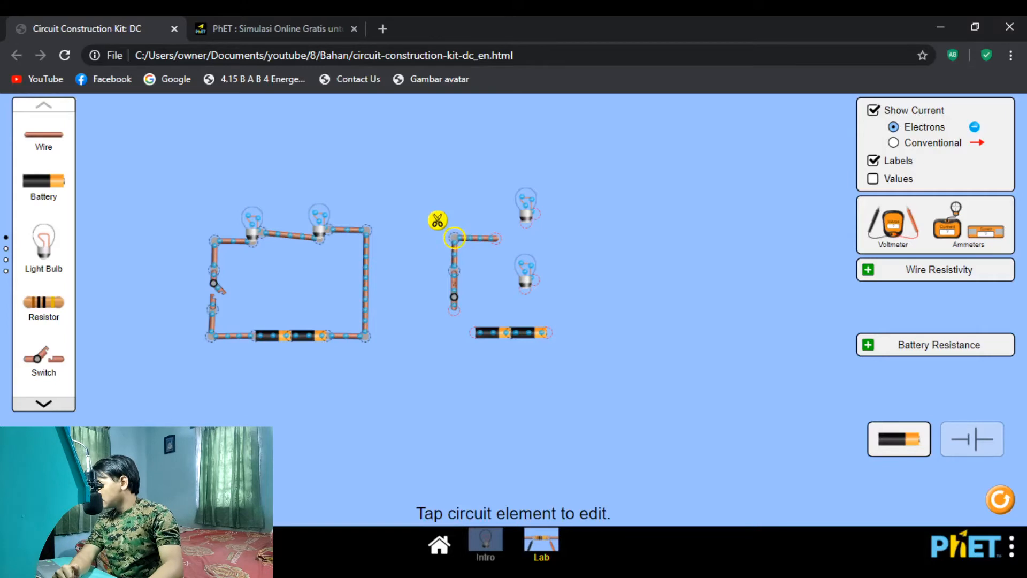
Wire the upper bulb to the horizontal wire's end and run a branch wire down toward the lower bulb
left_click_drag(44, 134, 529, 192)
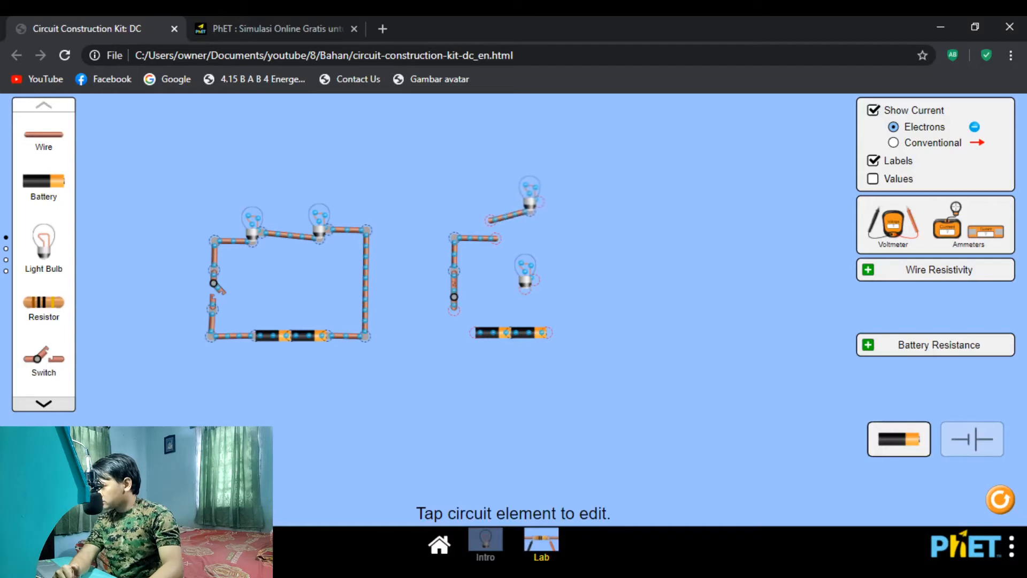
left_click_drag(491, 220, 496, 211)
left_click_drag(44, 135, 496, 238)
left_click_drag(44, 135, 496, 286)
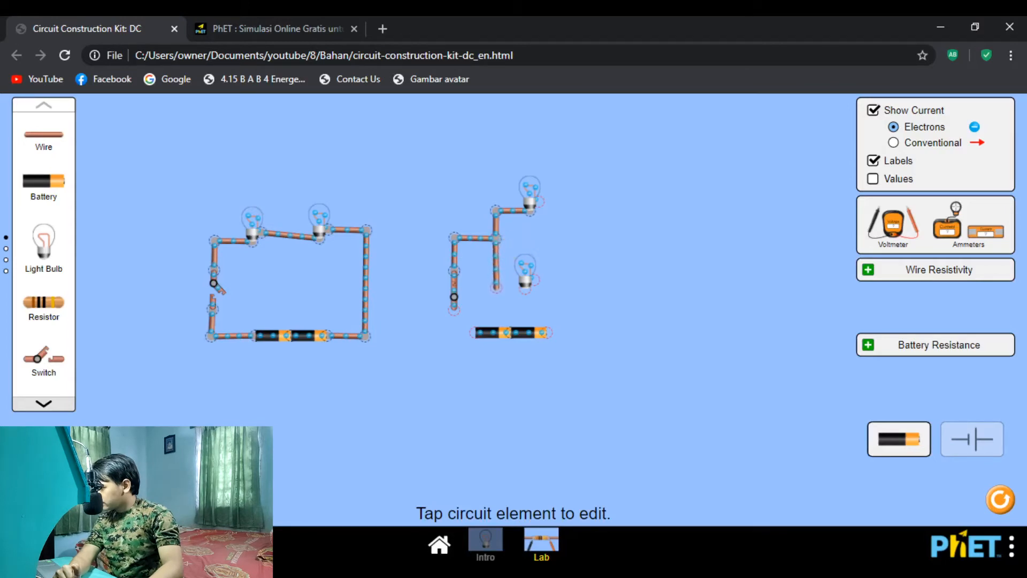
Attach a horizontal wire to the right side of each parallel bulb and align their free ends vertically
left_click_drag(43, 135, 578, 203)
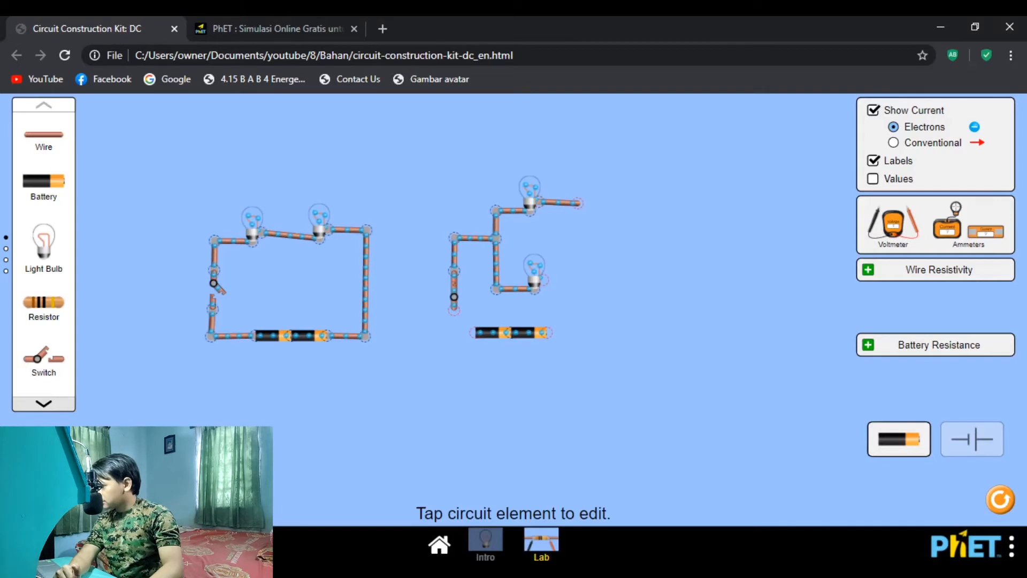
left_click_drag(44, 135, 564, 281)
left_click_drag(578, 203, 581, 202)
left_click(581, 202)
left_click_drag(583, 281, 582, 279)
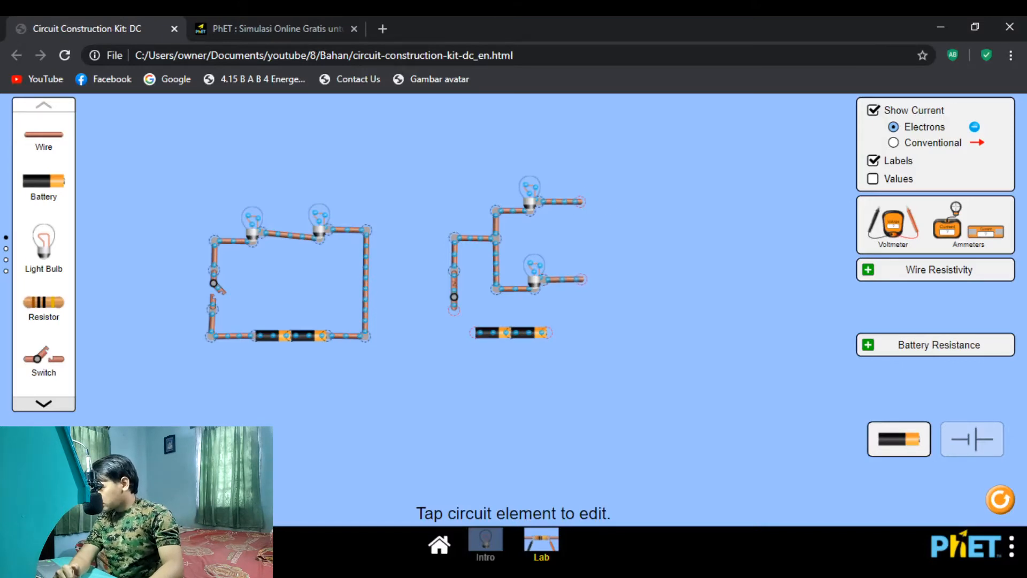
left_click(582, 279)
left_click_drag(581, 202, 581, 201)
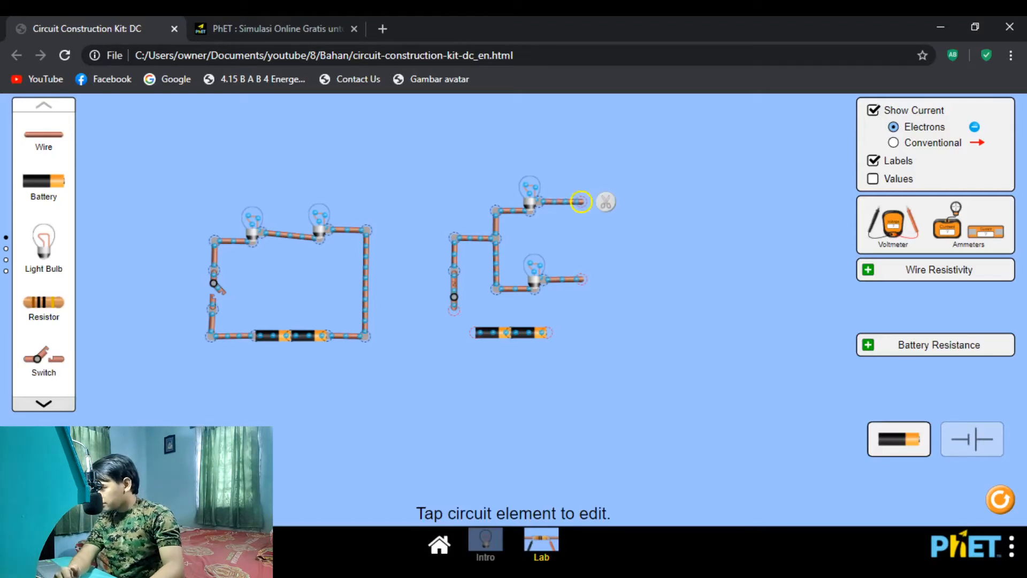
left_click_drag(582, 279, 581, 281)
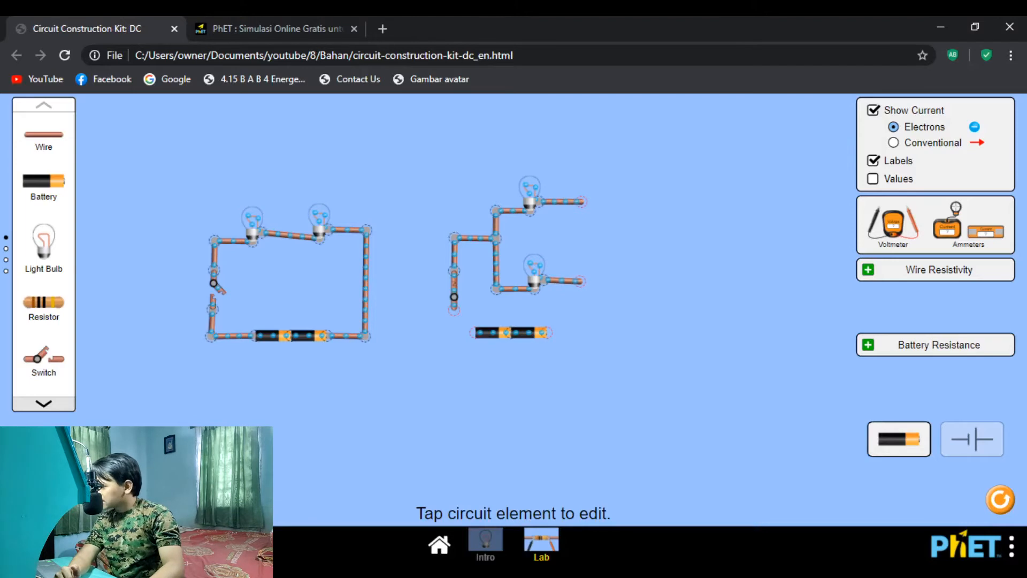
left_click(581, 281)
left_click_drag(582, 201, 578, 202)
left_click(577, 202)
left_click_drag(581, 281, 577, 280)
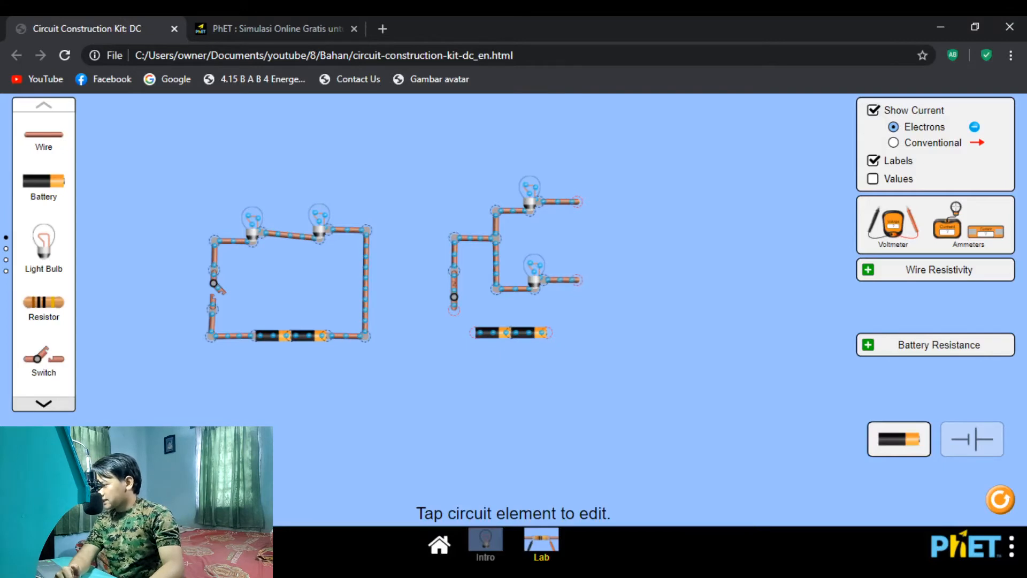
left_click(577, 279)
Join the two bulb branches with vertical wires and add a wire leading outward from their midpoint junction
left_click_drag(44, 134, 599, 223)
left_click_drag(44, 135, 595, 242)
left_click(595, 241)
left_click_drag(44, 135, 578, 279)
left_click_drag(577, 242, 576, 244)
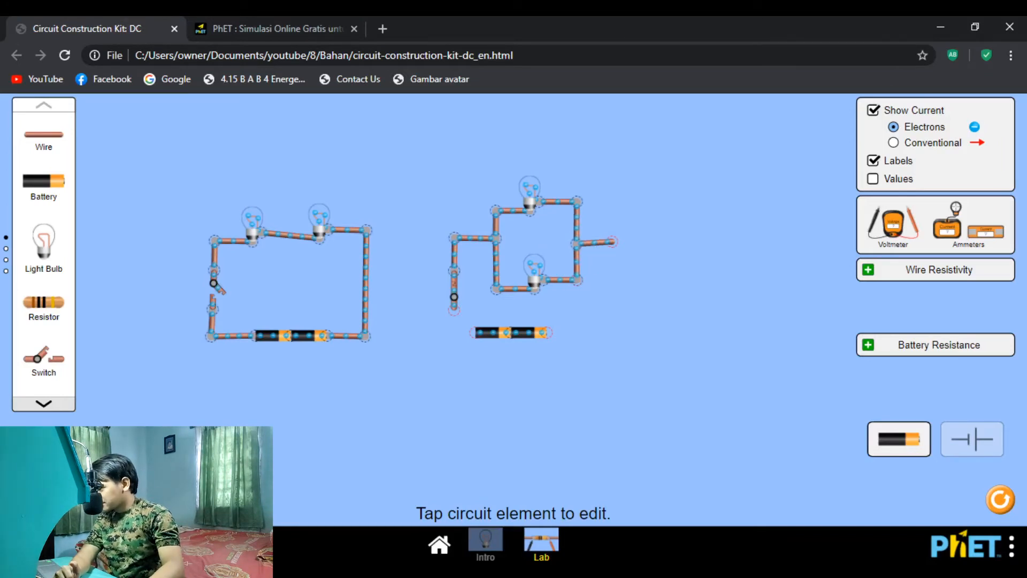
left_click(577, 244)
Add a wire from the outgoing wire's end straight down to the level of the second circuit's batteries
left_click_drag(44, 135, 661, 227)
left_click(594, 242)
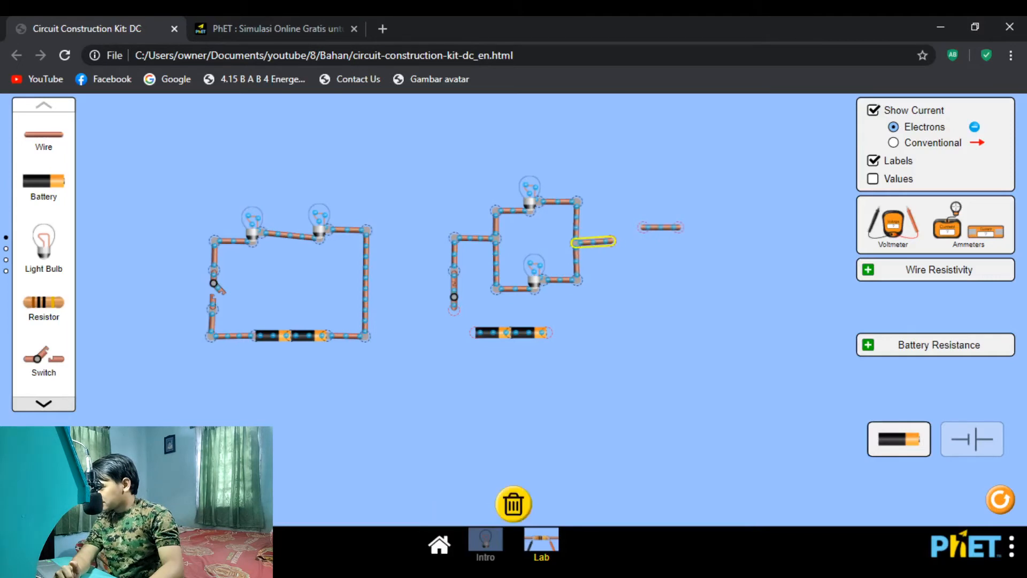
left_click_drag(642, 227, 612, 244)
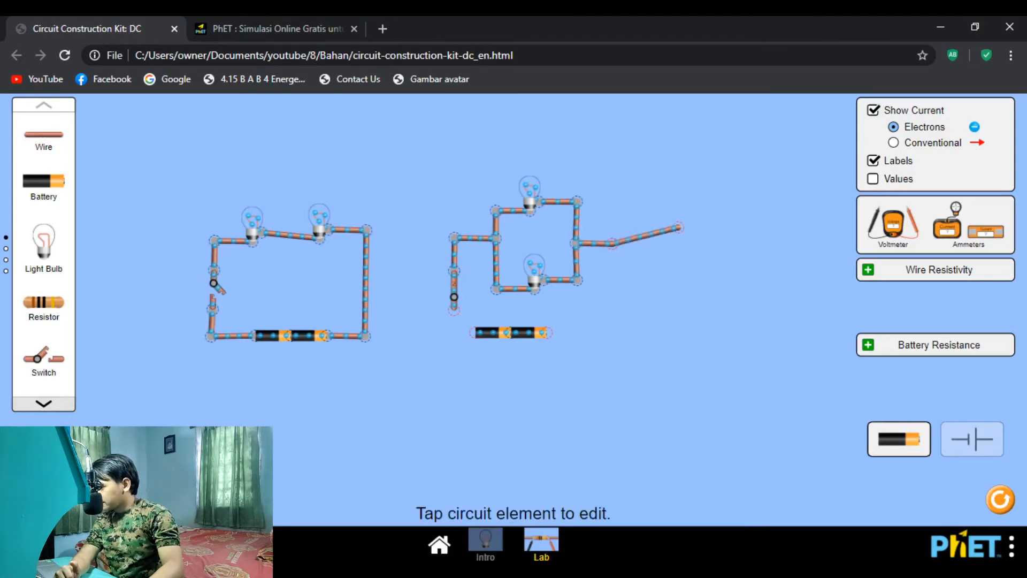
left_click_drag(679, 227, 610, 329)
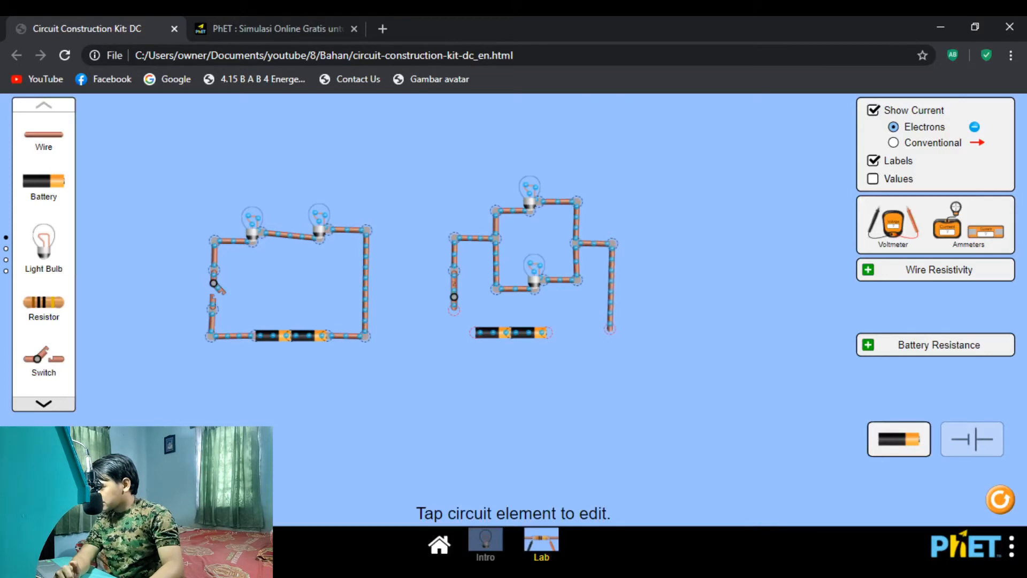
Wire both ends of the second battery pair to the vertical wire and the switch to complete the parallel circuit
left_click_drag(43, 135, 610, 328)
left_click_drag(528, 333, 546, 328)
left_click_drag(359, 322, 472, 330)
left_click_drag(44, 134, 451, 329)
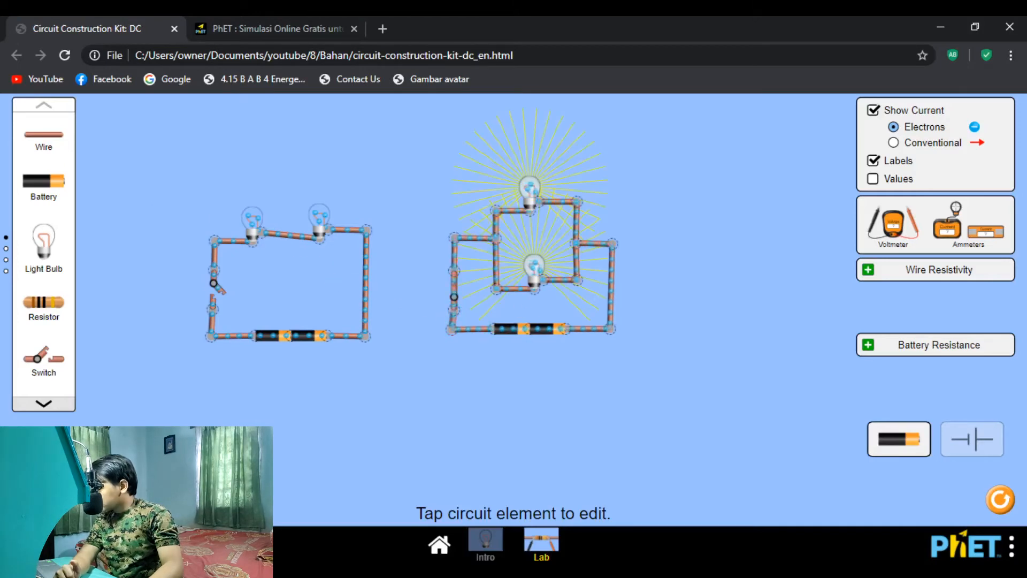
Open the parallel circuit's switch and adjust its position so that it lines up above the lower corner
left_click(453, 289)
left_click_drag(453, 292, 453, 290)
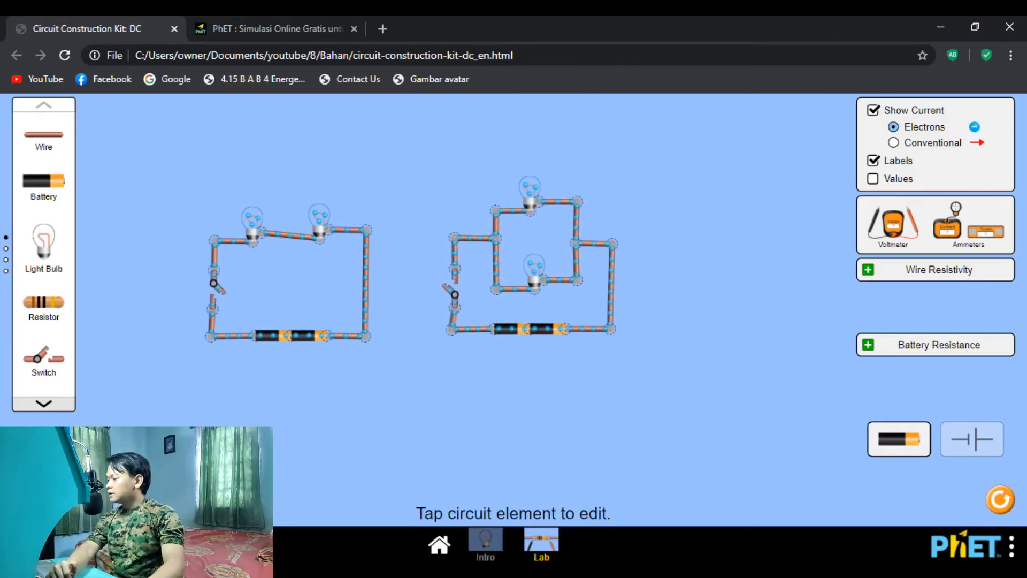
left_click_drag(454, 290, 452, 267)
left_click(452, 267)
key("Escape")
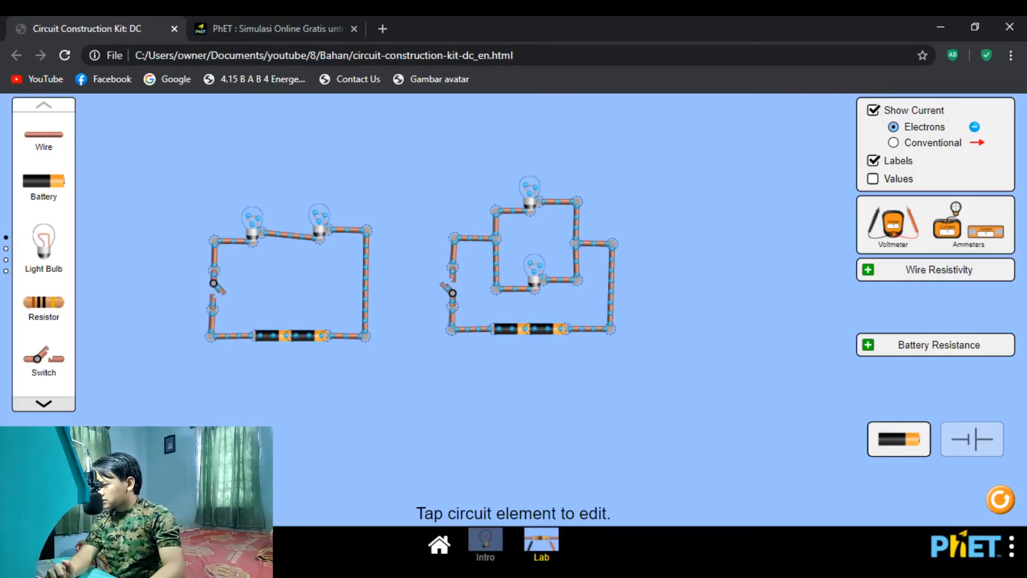
Show the current as Conventional and close the switches of both the parallel and series circuits
left_click(894, 143)
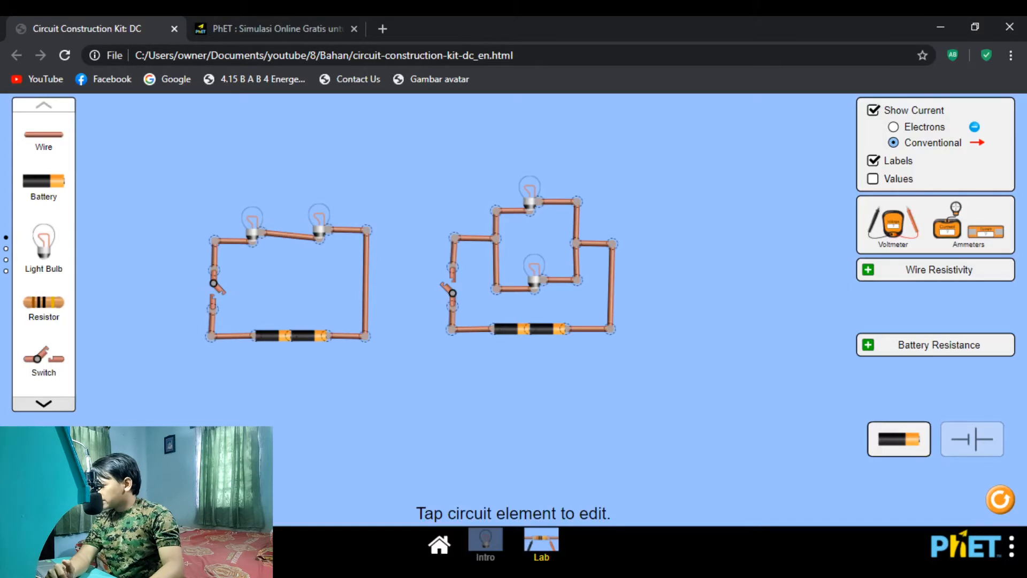
left_click(451, 289)
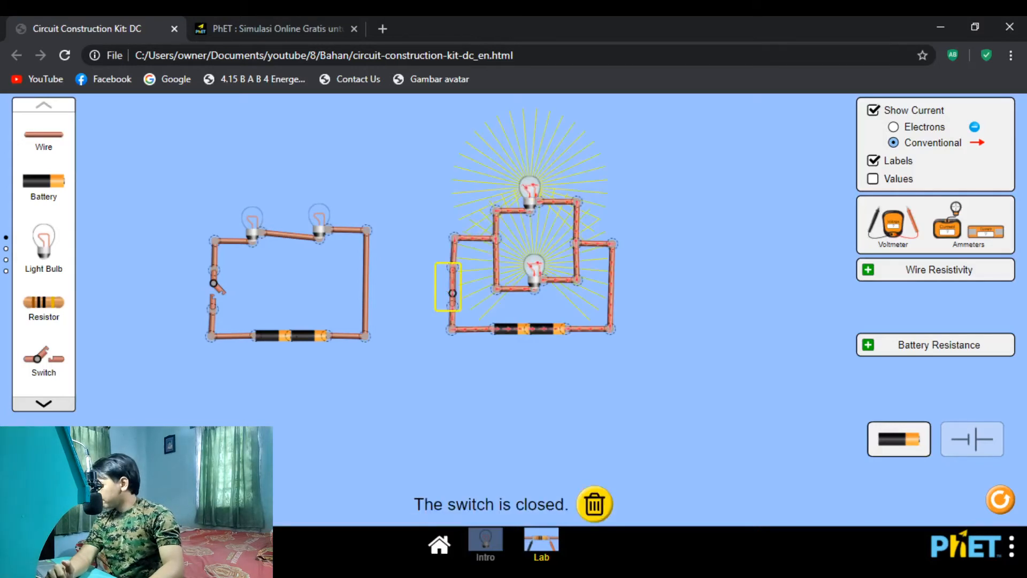
left_click(215, 290)
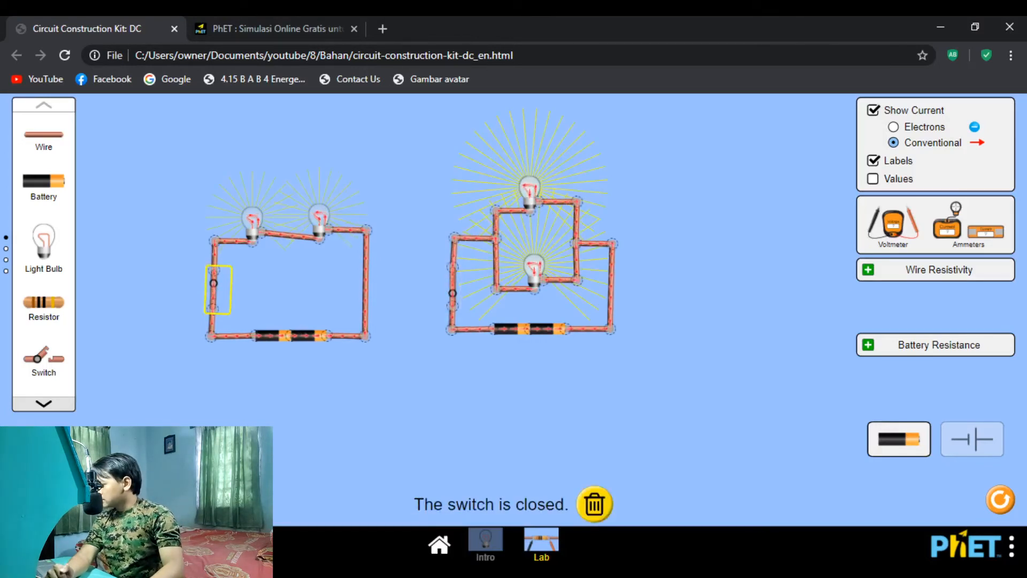
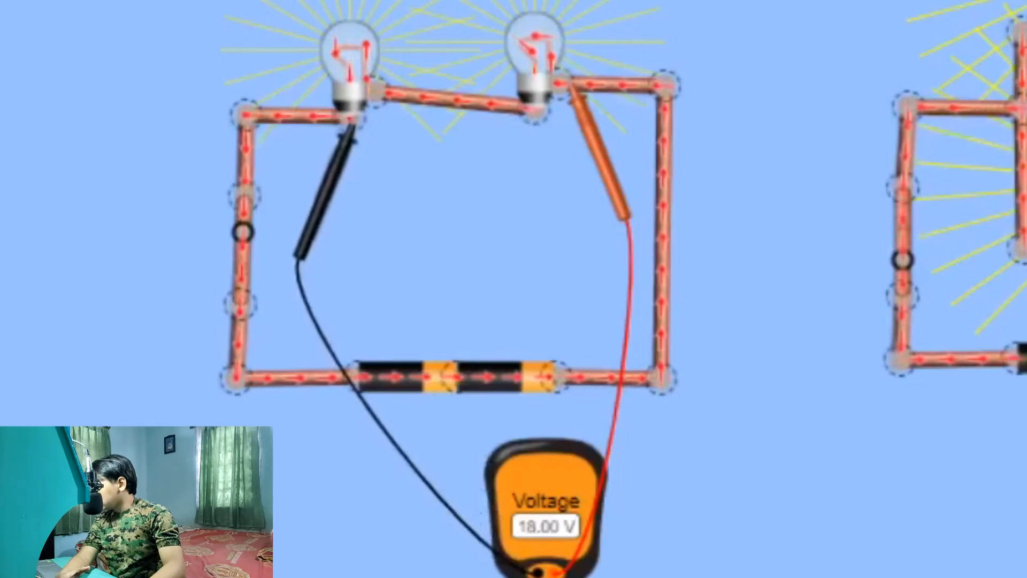
Measure the voltage across the series circuit's left bulb and across the parallel circuit's bulbs with the voltmeter
left_click_drag(600, 152, 413, 171)
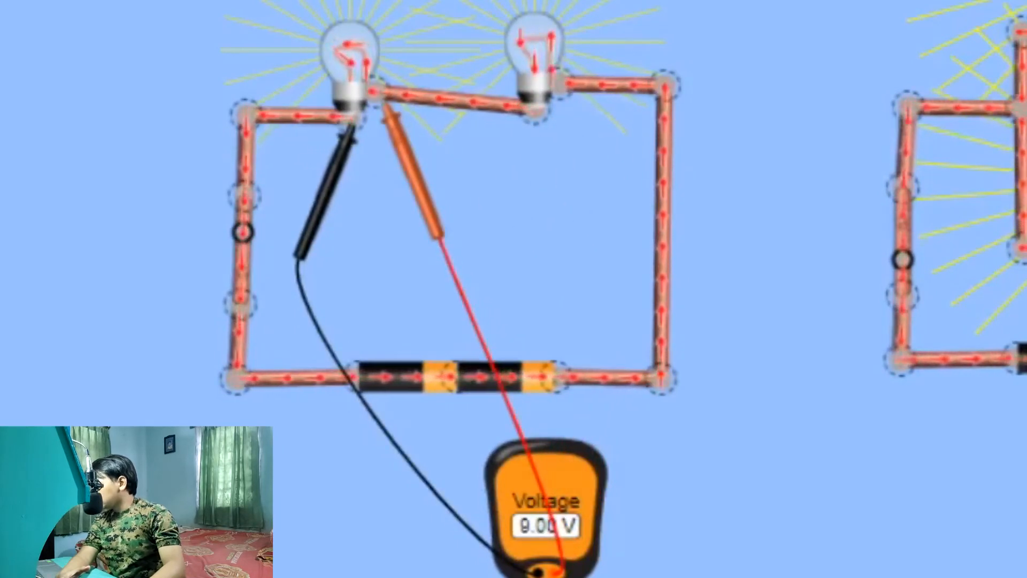
left_click_drag(546, 509, 1026, 577)
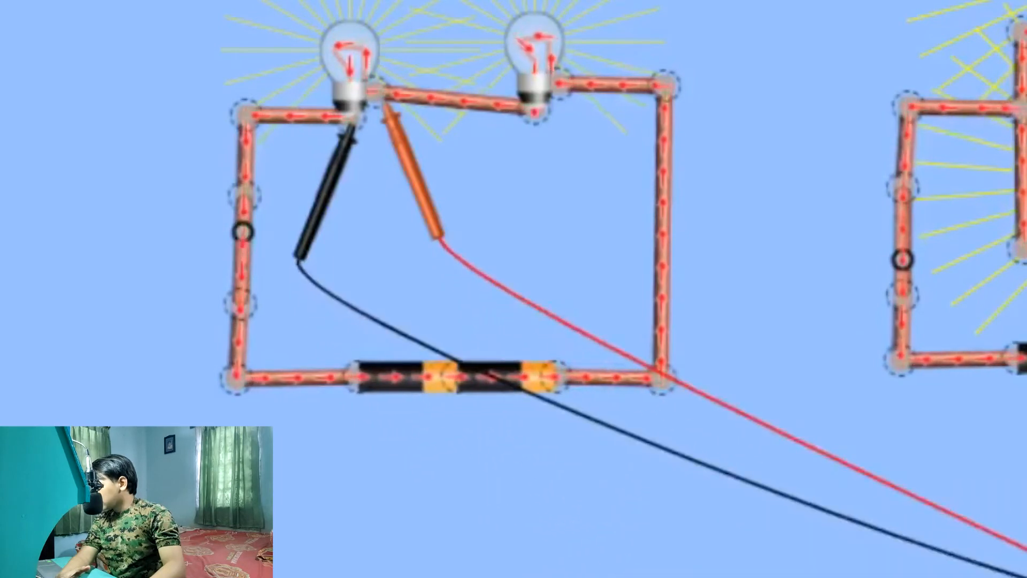
left_click_drag(413, 172, 560, 310)
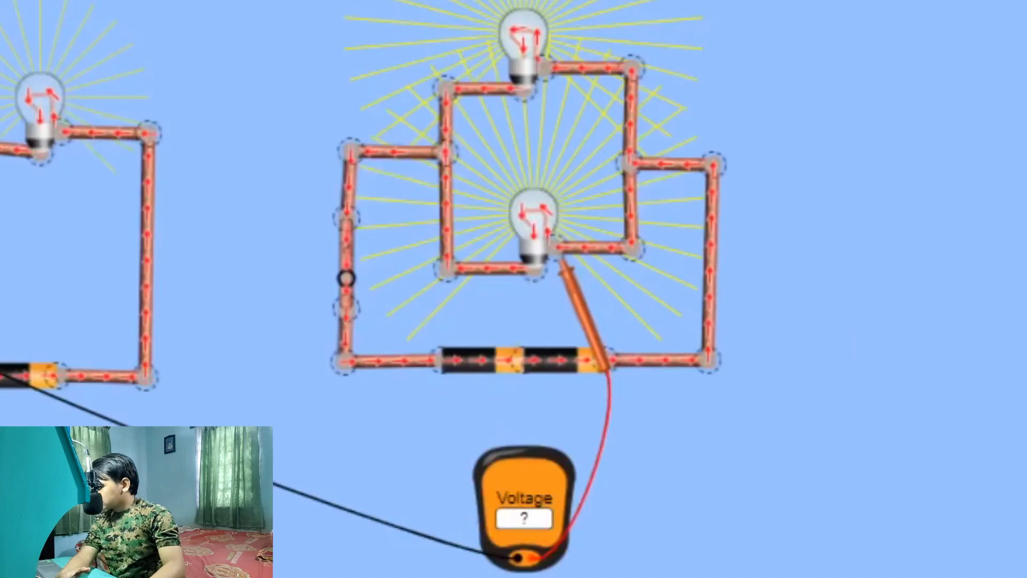
left_click_drag(0, 370, 511, 330)
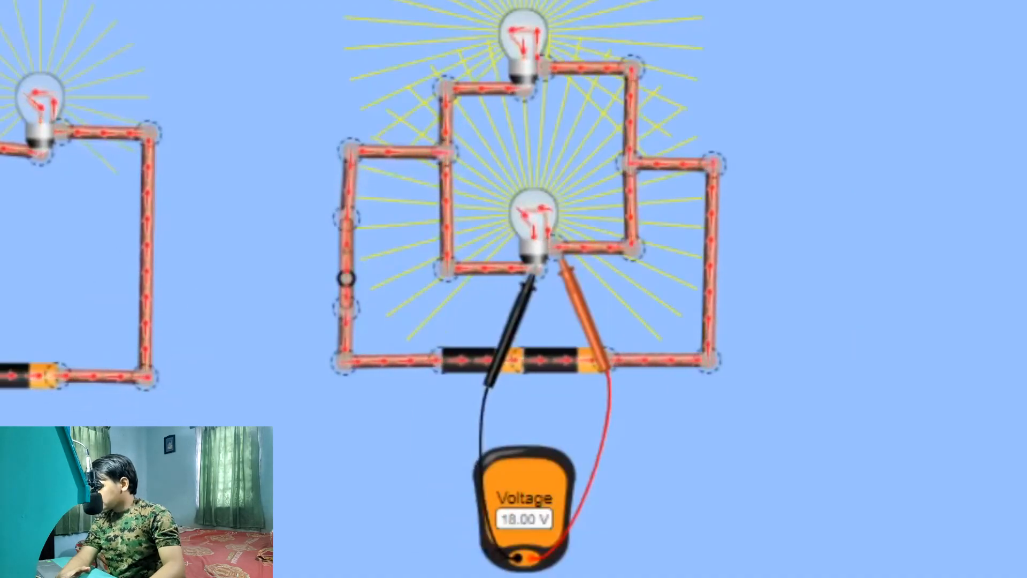
left_click_drag(584, 313, 573, 131)
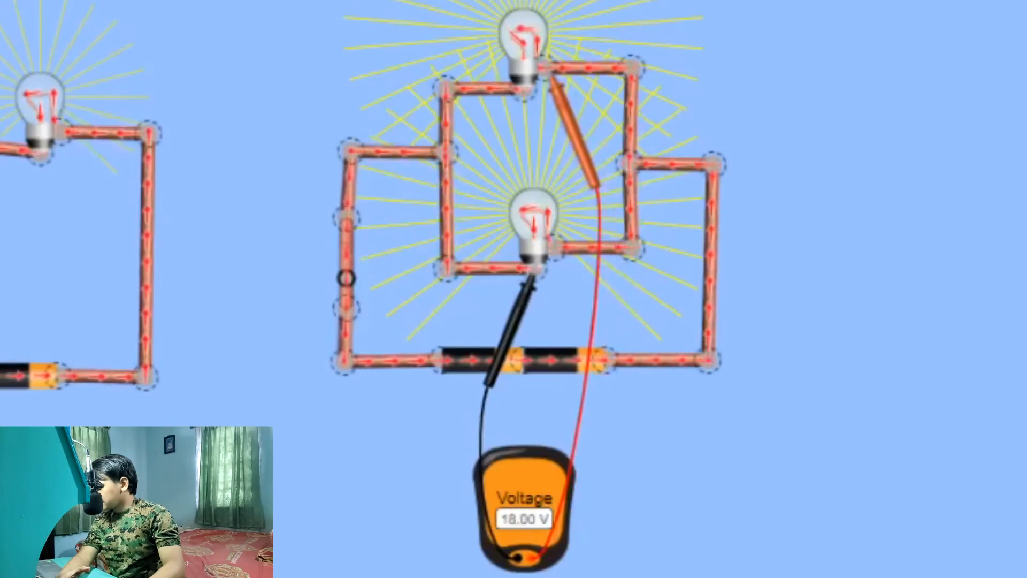
Measure the voltage across the battery pairs of the parallel and series circuits, and put the voltmeter away
left_click_drag(511, 331, 428, 385)
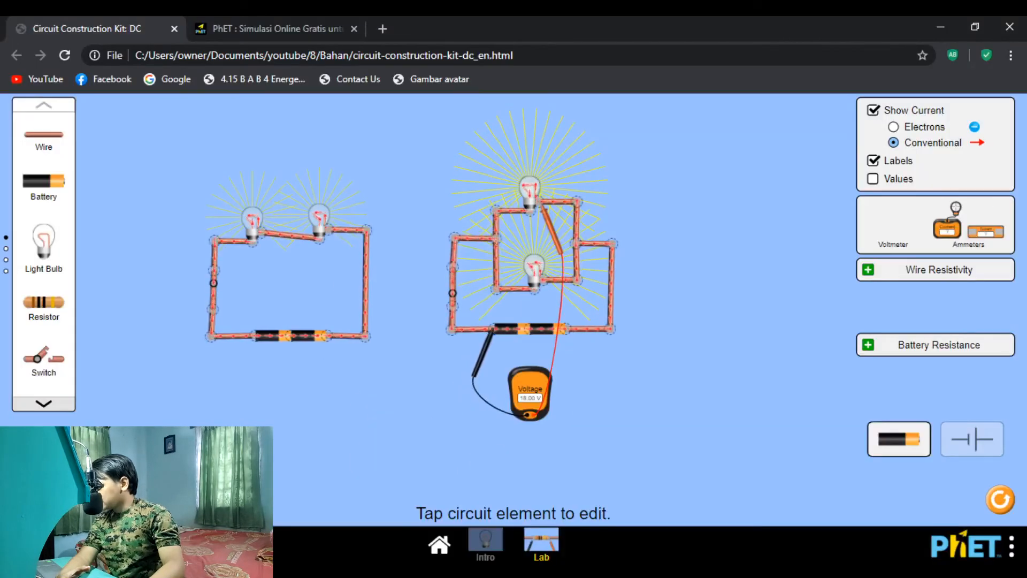
left_click_drag(554, 230, 582, 356)
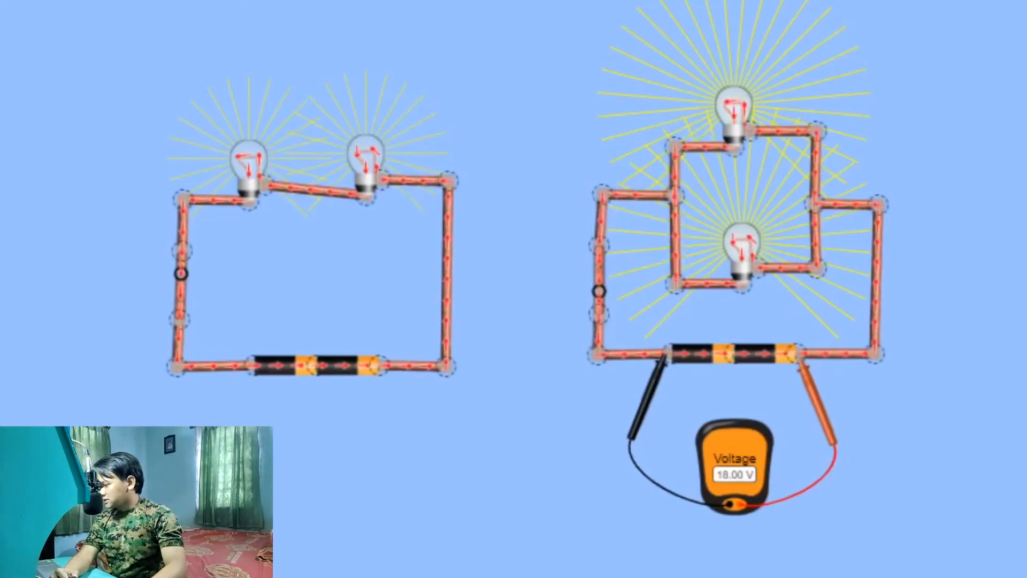
left_click_drag(655, 385, 235, 388)
left_click_drag(734, 465, 322, 476)
left_click_drag(818, 407, 401, 411)
left_click_drag(321, 471, 660, 518)
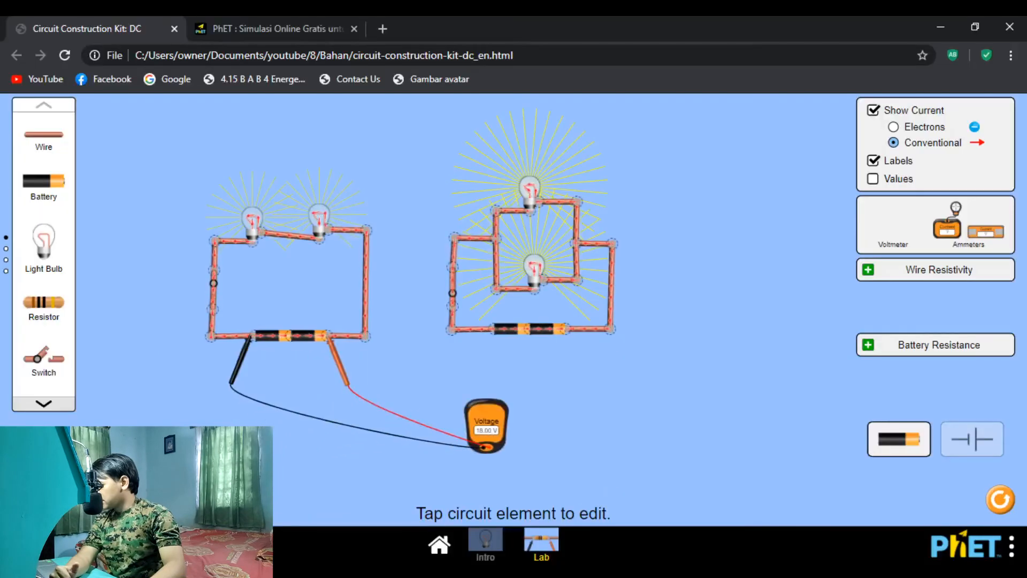
left_click_drag(338, 364, 897, 224)
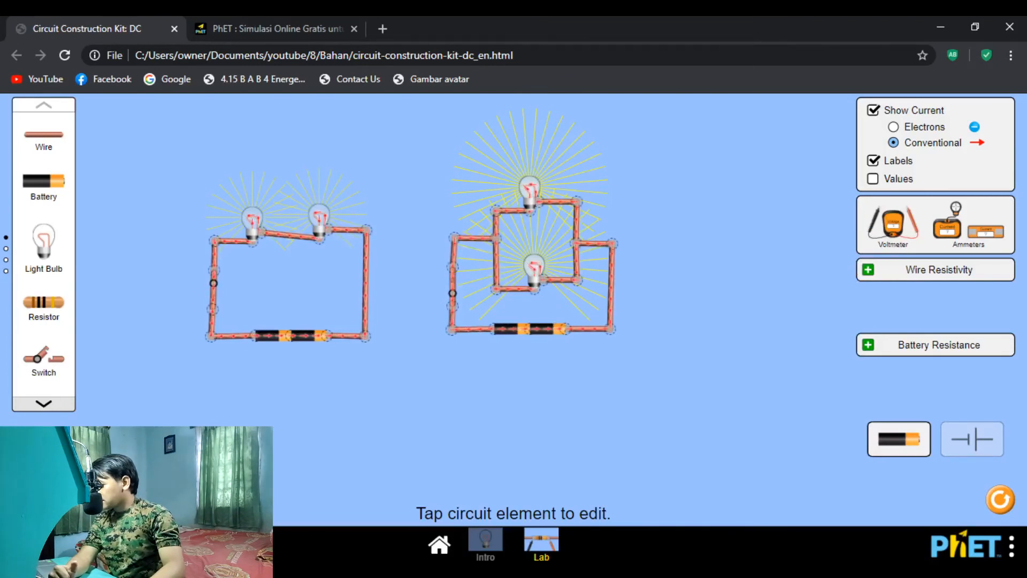
Measure the current with the probe ammeter in the series circuit and on both sides of the parallel circuit's batteries
left_click_drag(948, 224, 367, 230)
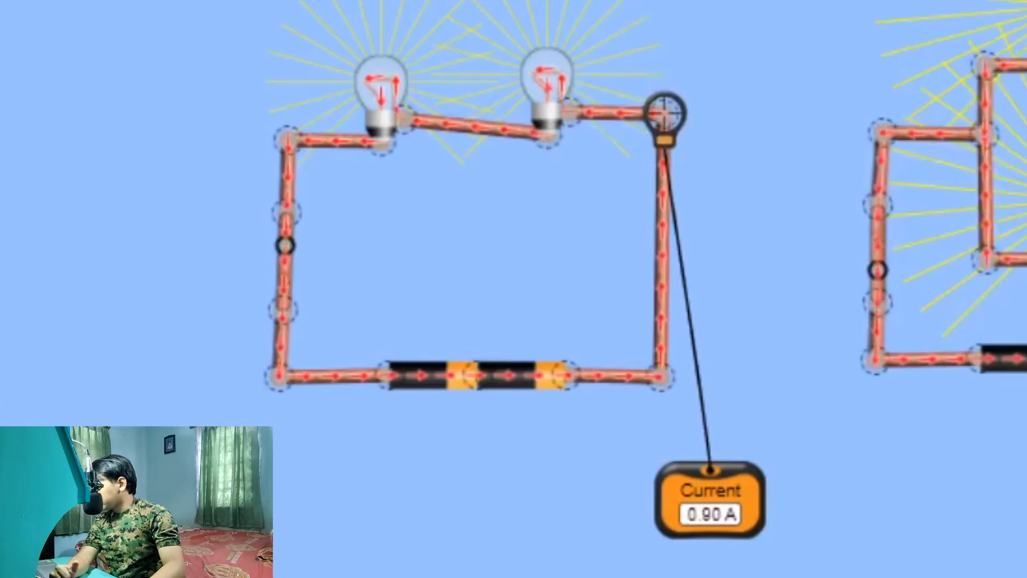
left_click_drag(664, 112, 790, 424)
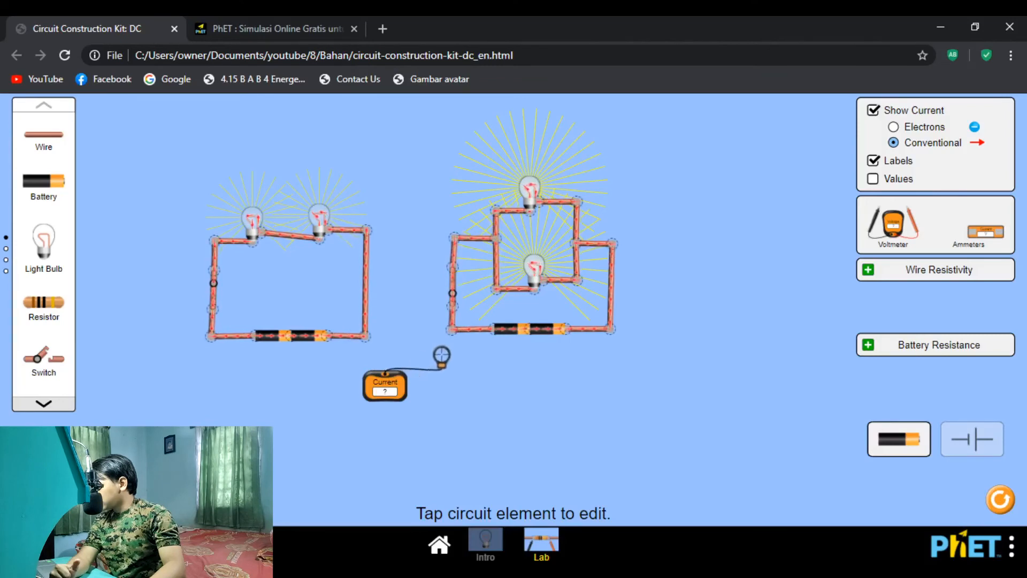
left_click_drag(442, 355, 461, 327)
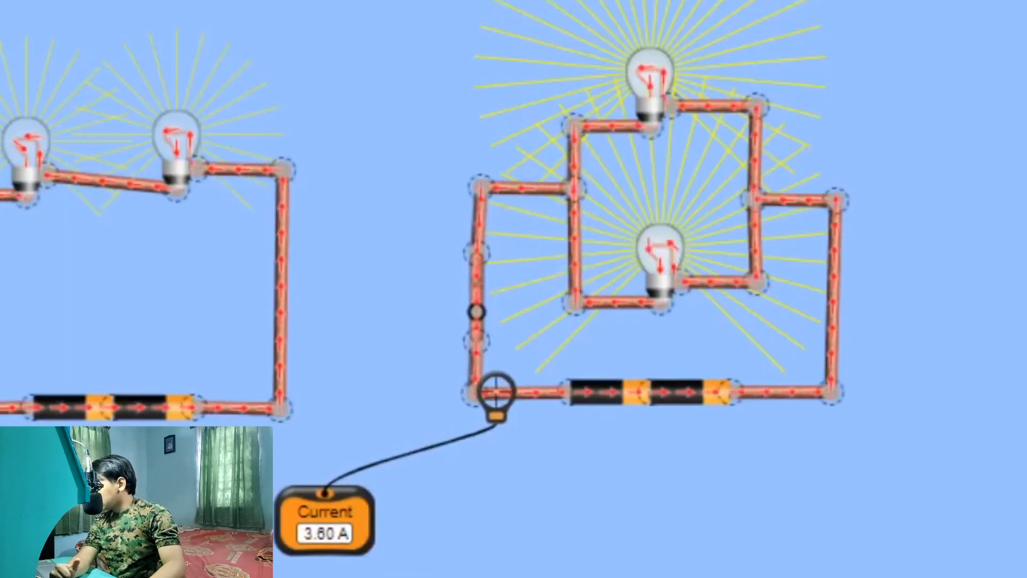
left_click_drag(496, 389, 797, 384)
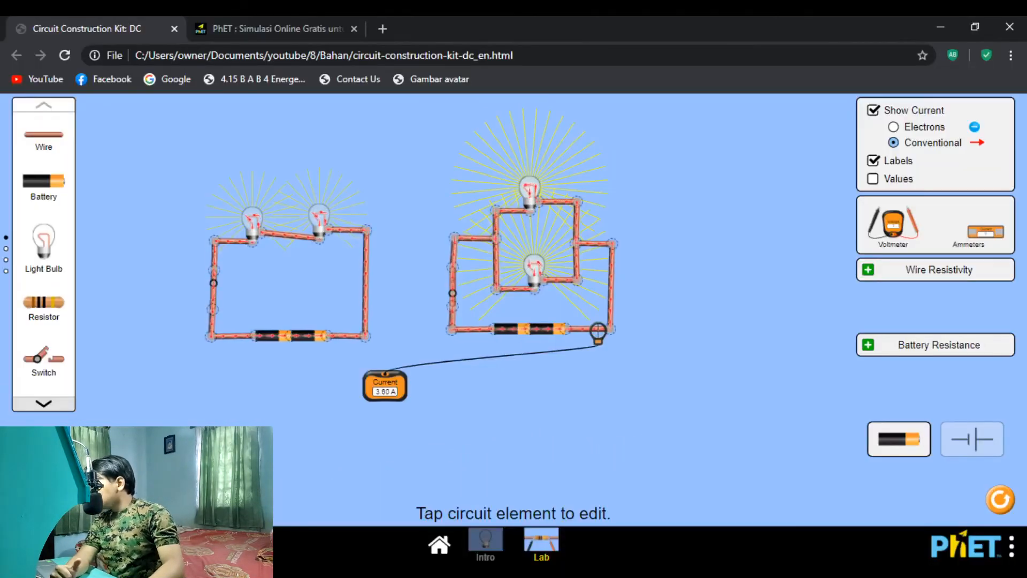
Place the ammeter below the parallel circuit and measure the current in its branch wires beside the bulbs
left_click_drag(385, 385, 498, 385)
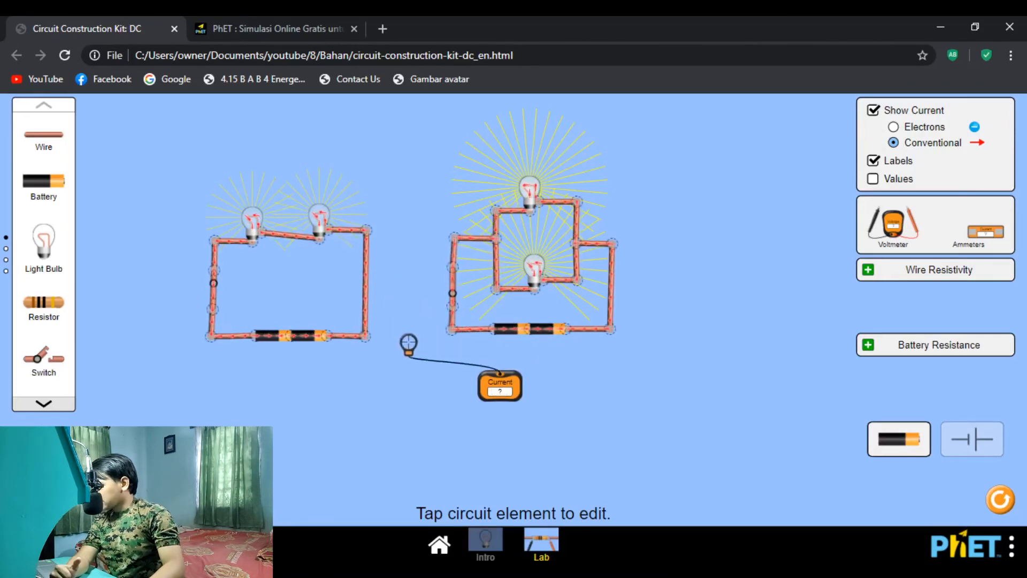
left_click_drag(409, 343, 396, 352)
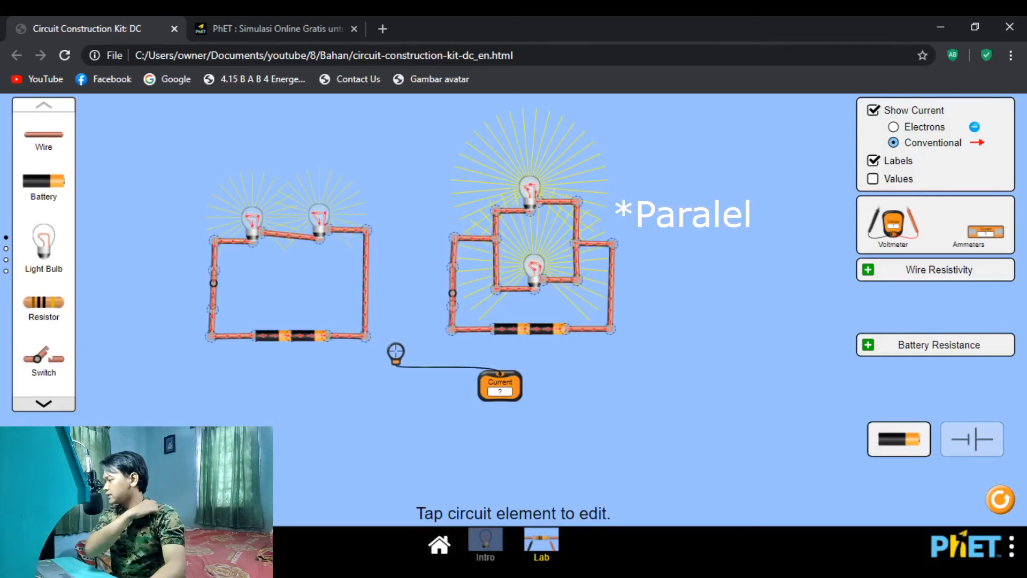
left_click_drag(433, 304, 456, 259)
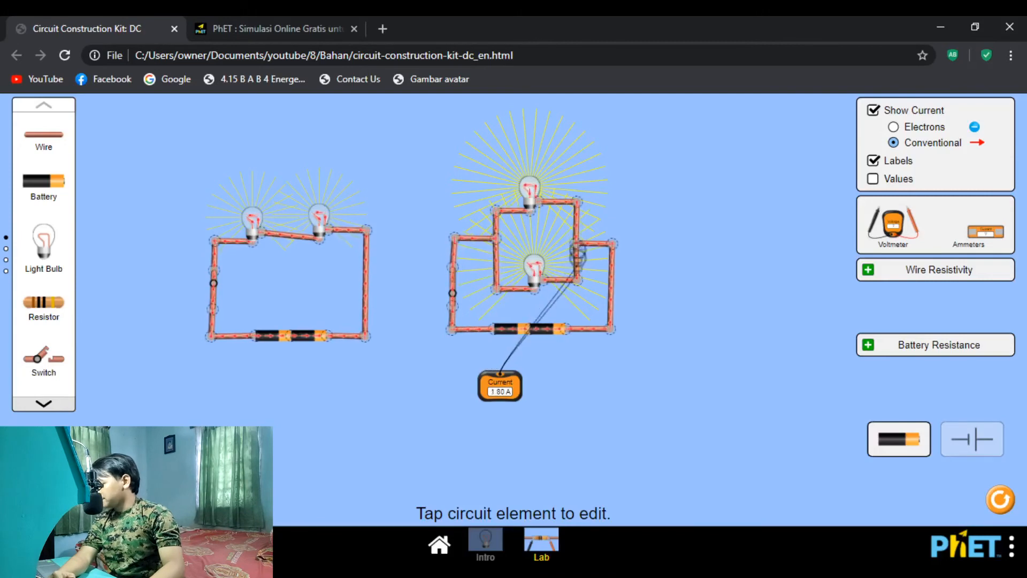
left_click_drag(564, 360, 578, 276)
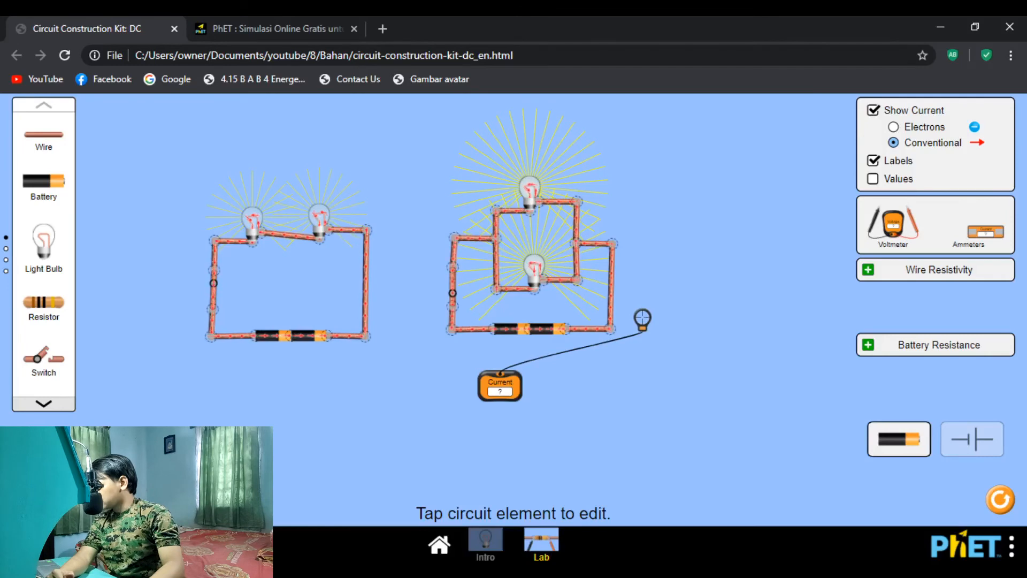
Move the ammeter clear of the parallel circuit and set its lower bulb's resistance to 25 ohms
left_click_drag(500, 385, 659, 344)
left_click(534, 269)
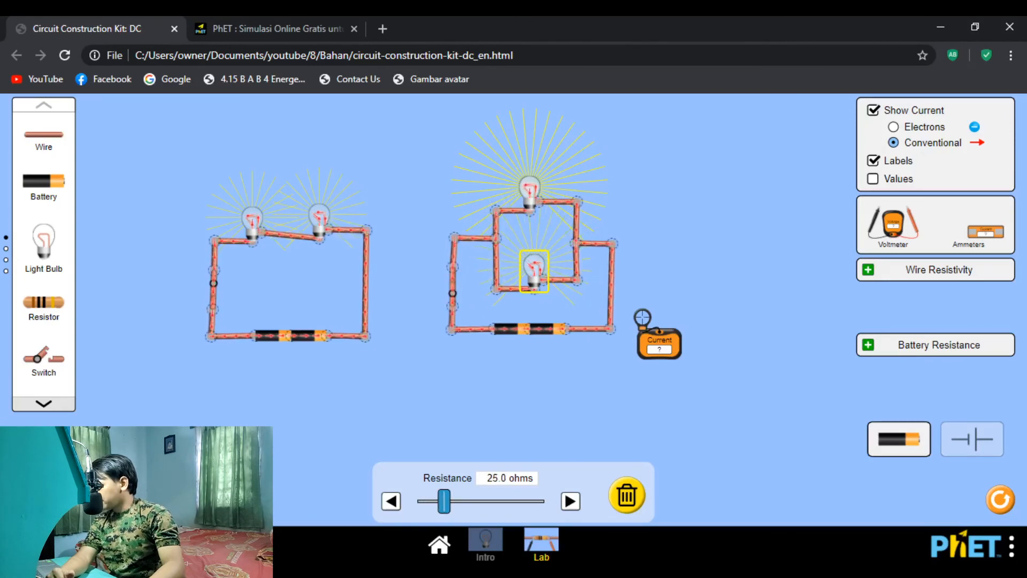
Measure and compare the current in the parallel circuit's lower and upper bulb branches with the ammeter
left_click_drag(660, 345, 593, 390)
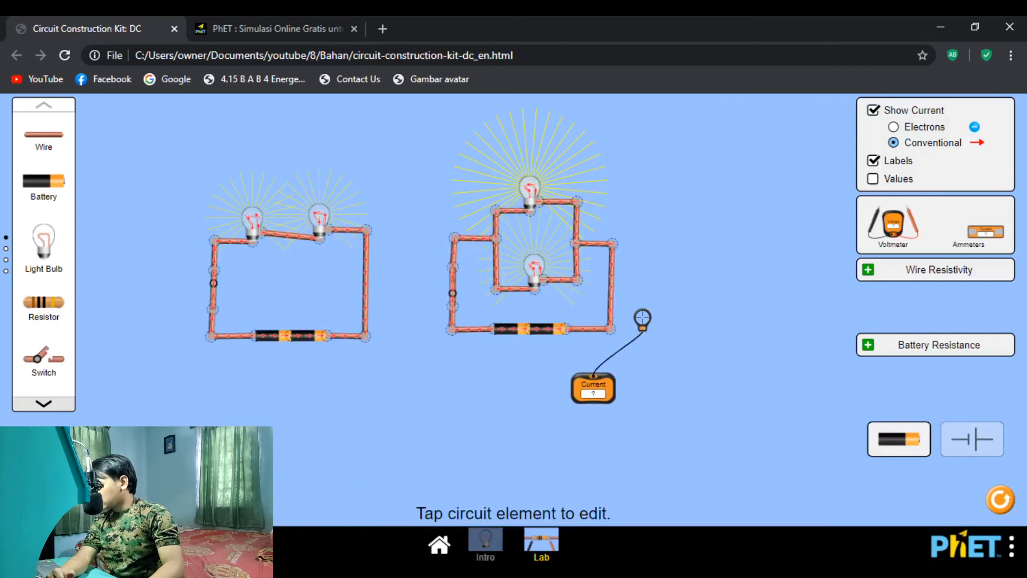
left_click_drag(587, 265, 577, 270)
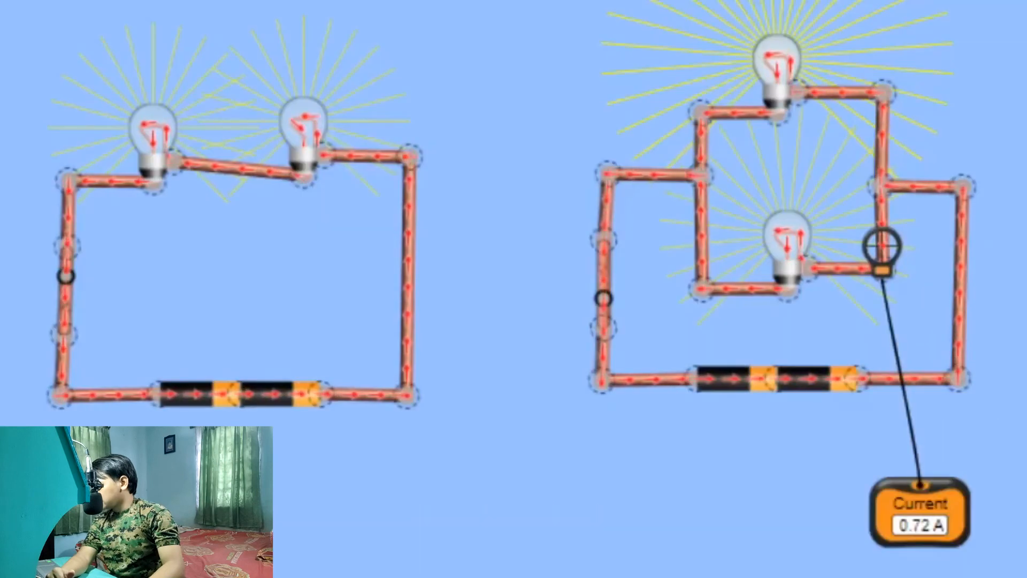
left_click_drag(882, 249, 880, 112)
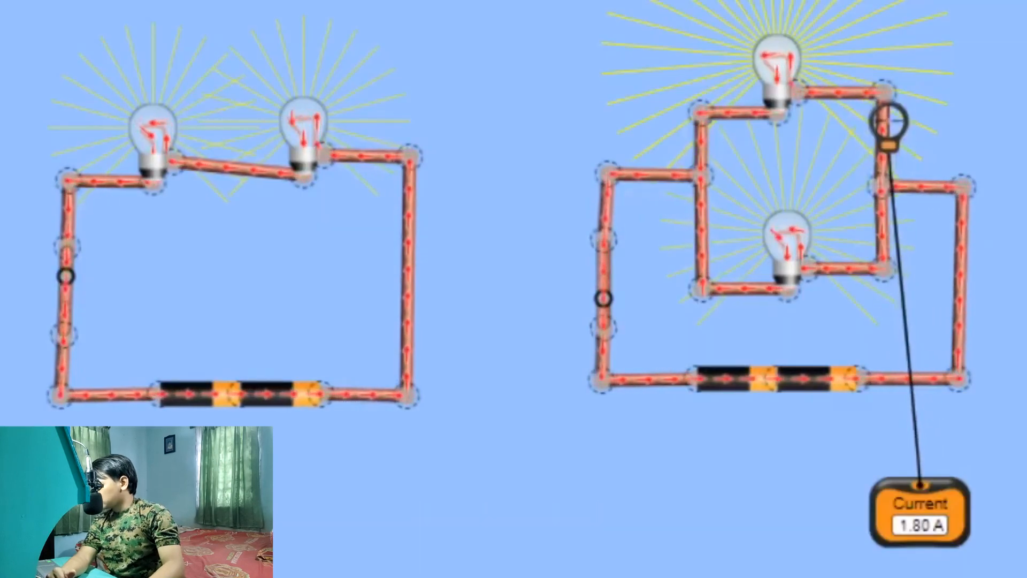
left_click_drag(888, 90, 875, 247)
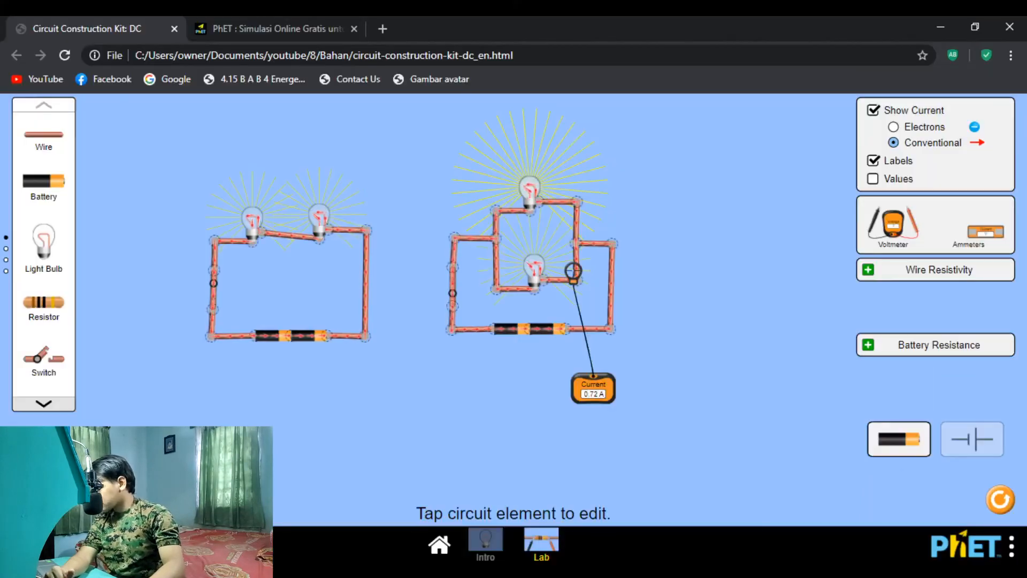
left_click_drag(920, 511, 724, 527)
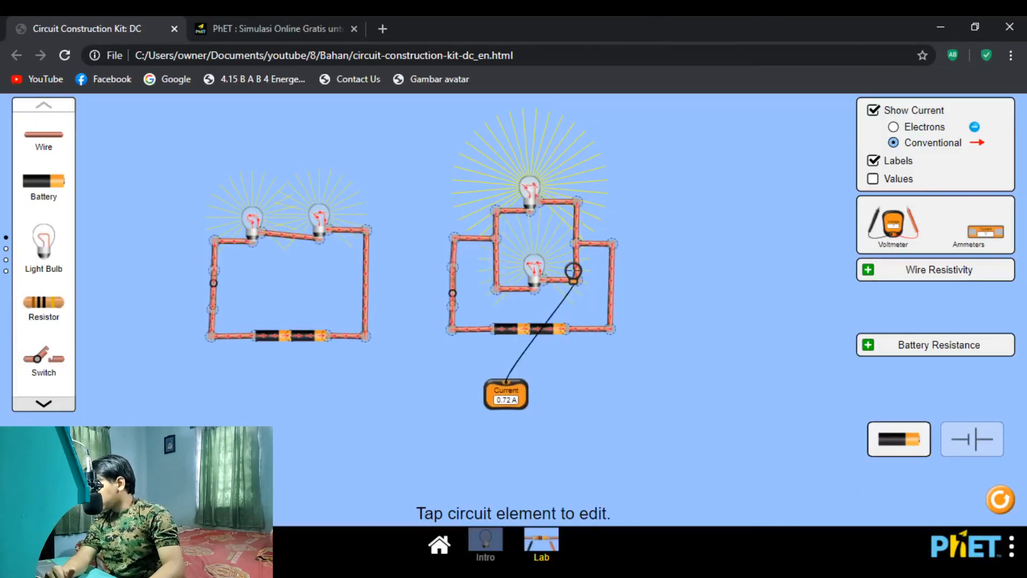
Set the series circuit's right bulb to 25 ohms and measure the current in the wire between that bulb and the batteries
left_click(320, 218)
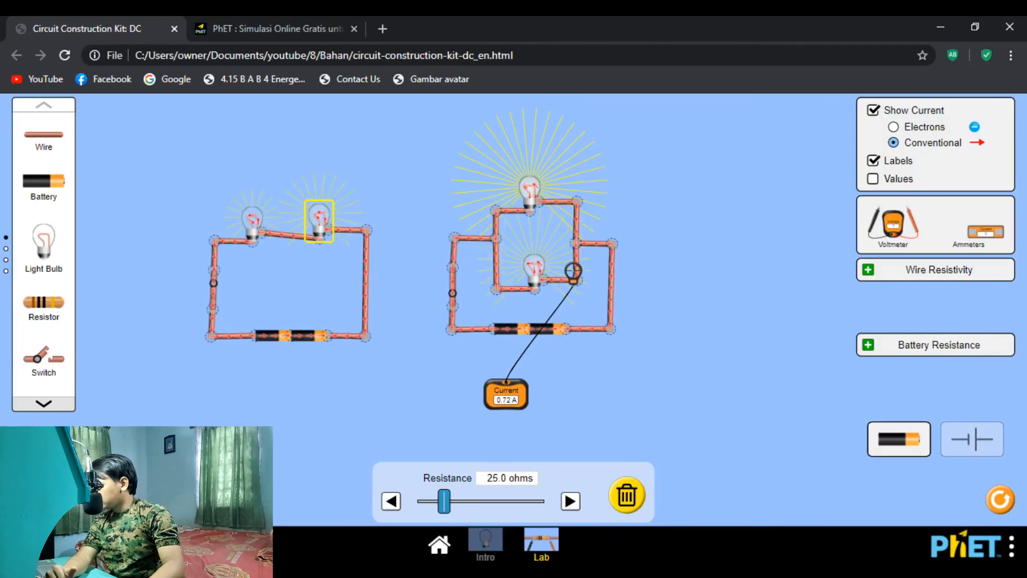
left_click_drag(574, 271, 396, 327)
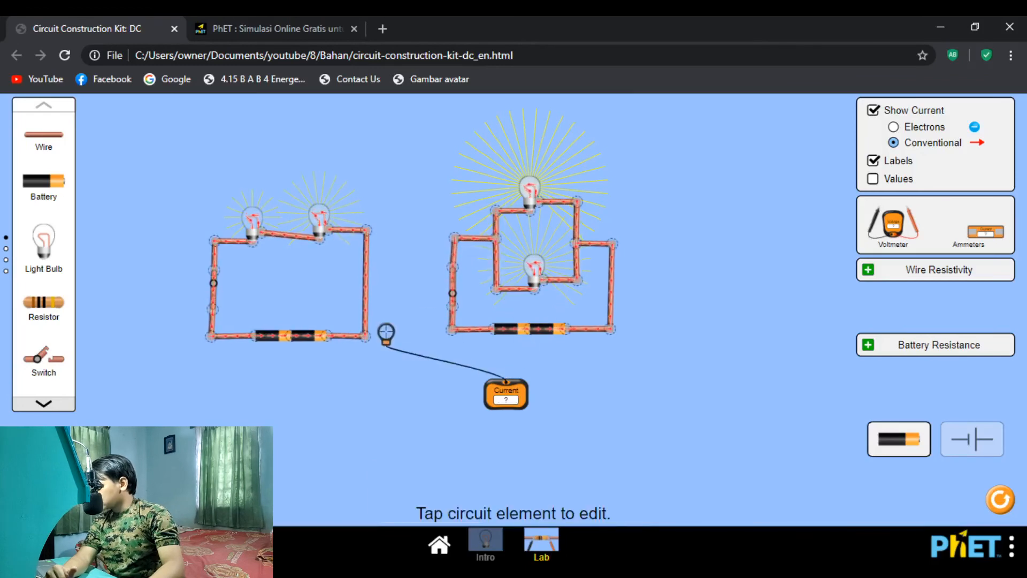
left_click(534, 270)
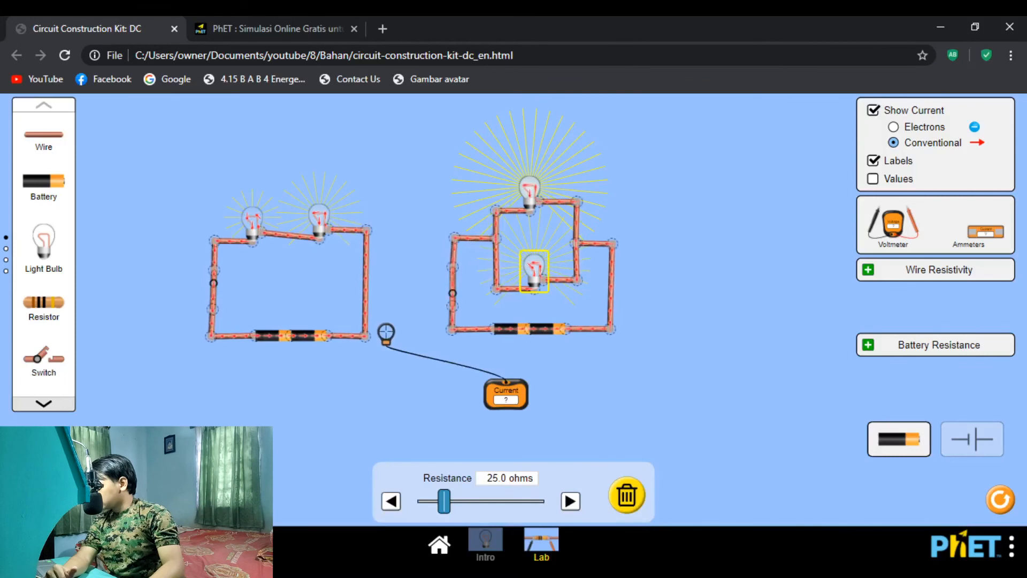
left_click_drag(386, 333, 388, 290)
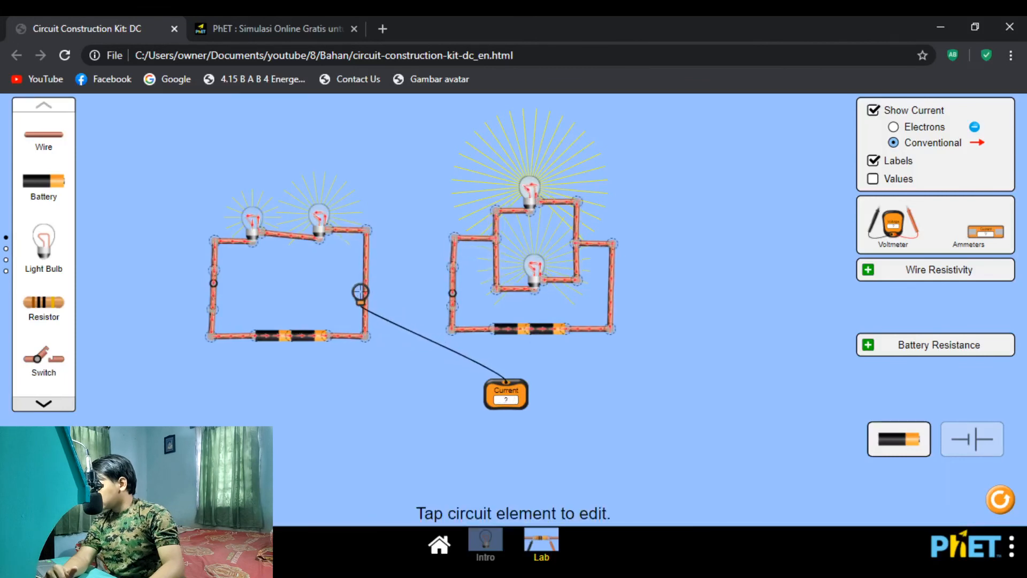
left_click_drag(363, 245, 365, 335)
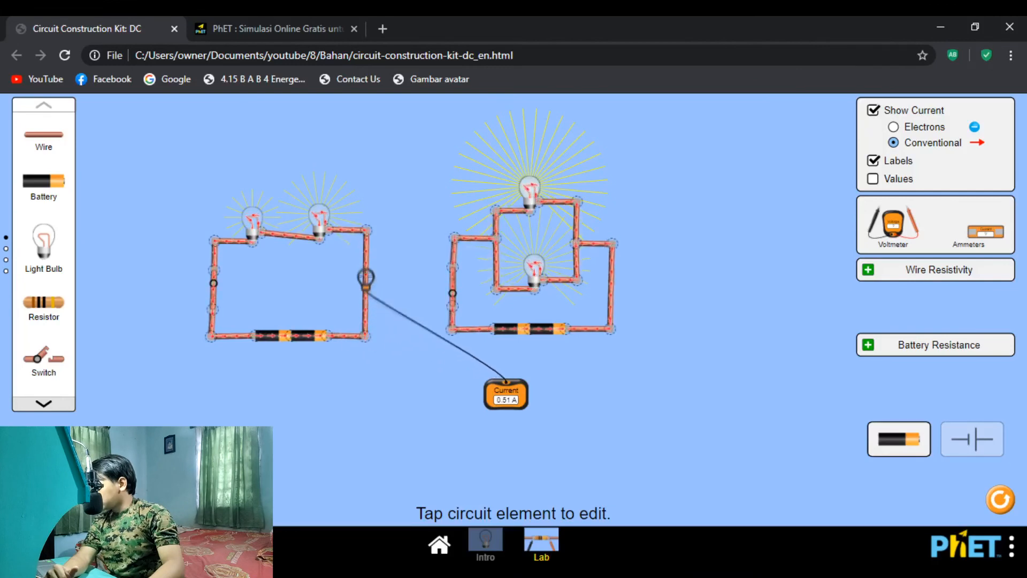